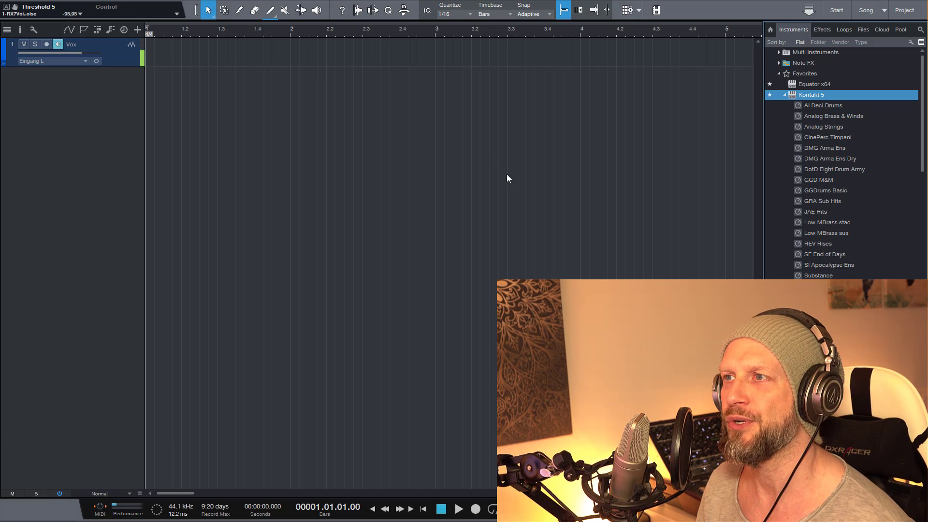
Add a Kontakt 5 instrument track below Vox and load CSS 1st Violins from the Cinematic Studio Strings library.
{"action": "left_click_drag", "start_coordinate": [814, 94], "coordinate": [68, 117]}
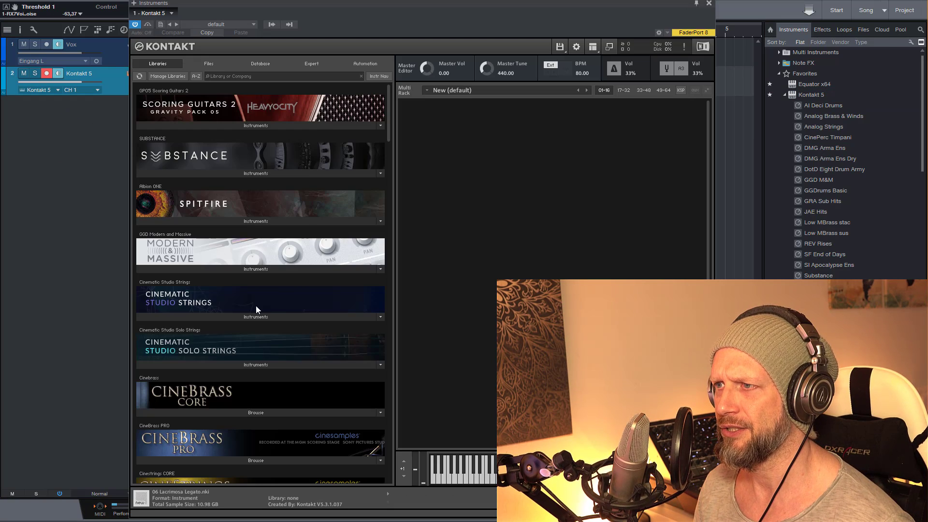
{"action": "left_click", "coordinate": [239, 316]}
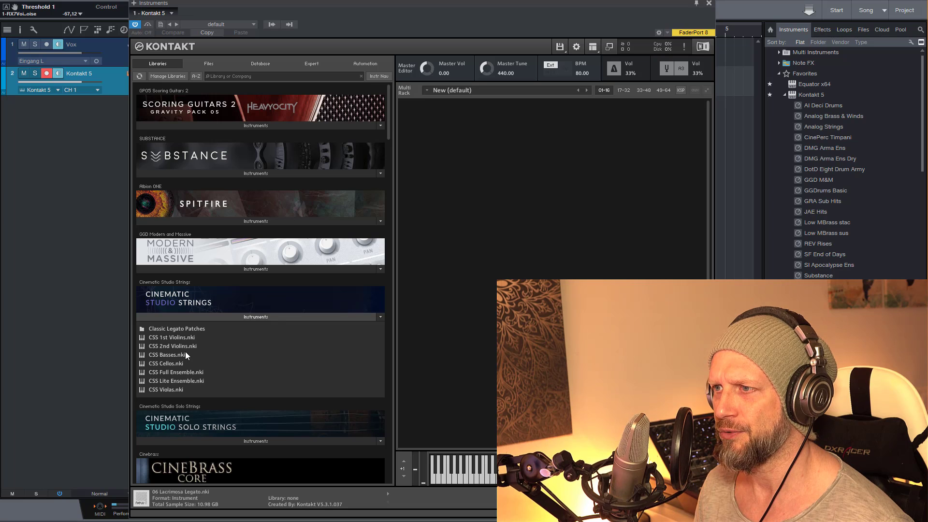
{"action": "left_click_drag", "start_coordinate": [173, 337], "coordinate": [516, 232]}
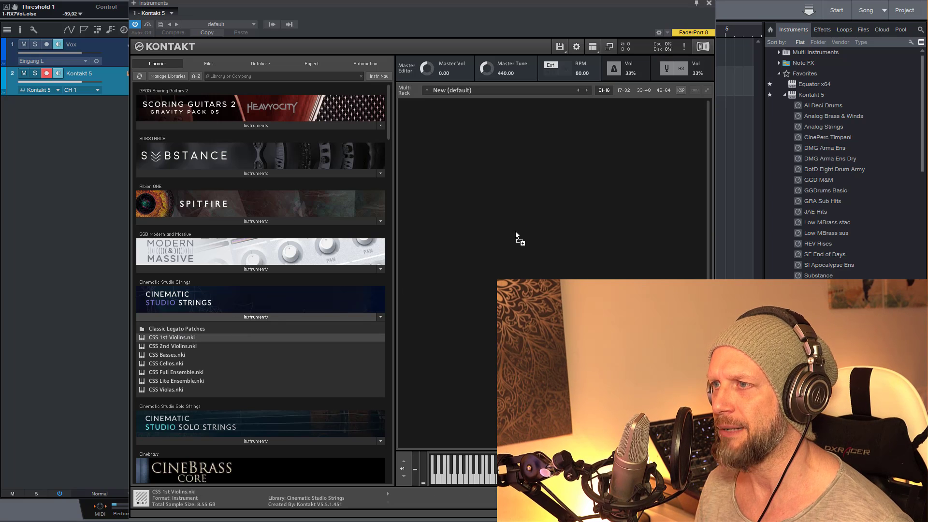
{"action": "left_click_drag", "start_coordinate": [565, 199], "coordinate": [565, 197]}
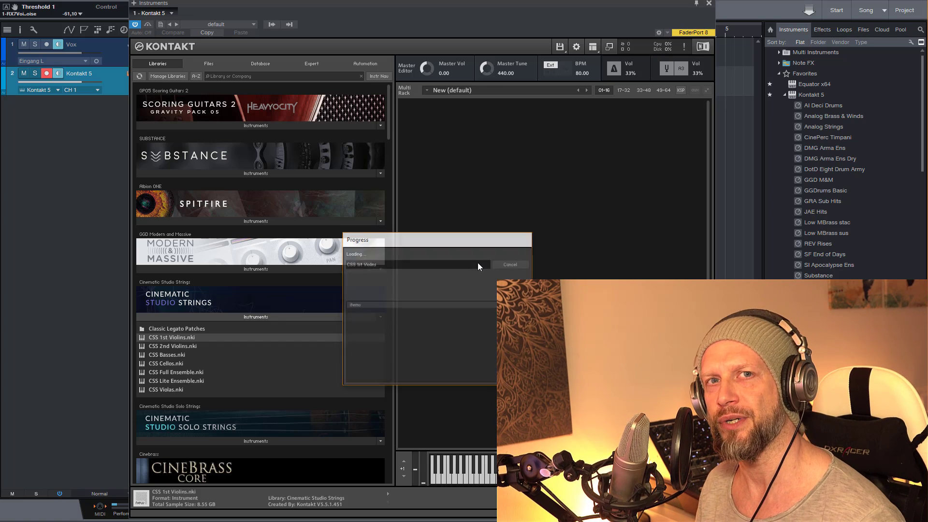
{"action": "left_click", "coordinate": [709, 4]}
Add a second Kontakt 5 track and load CSS 2nd Violins from the Cinematic Studio Strings library.
{"action": "left_click_drag", "start_coordinate": [813, 95], "coordinate": [49, 185]}
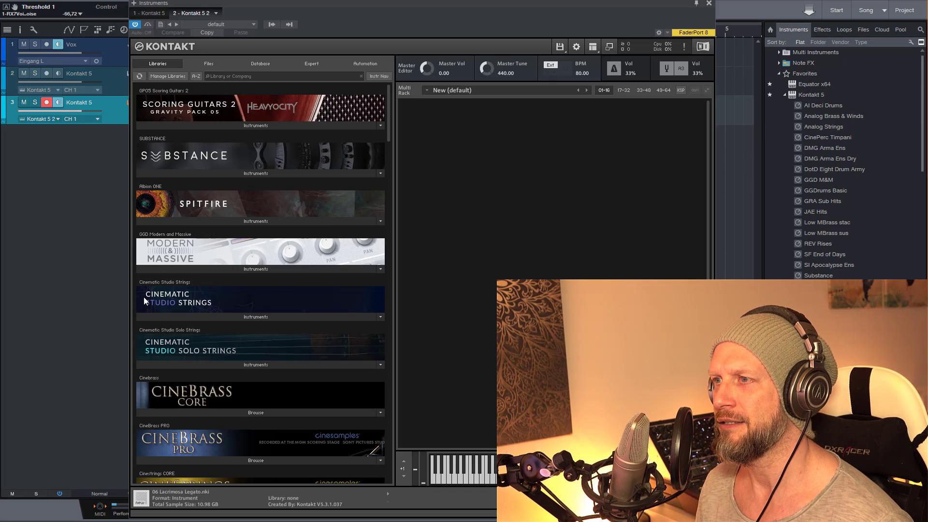
{"action": "left_click", "coordinate": [198, 317]}
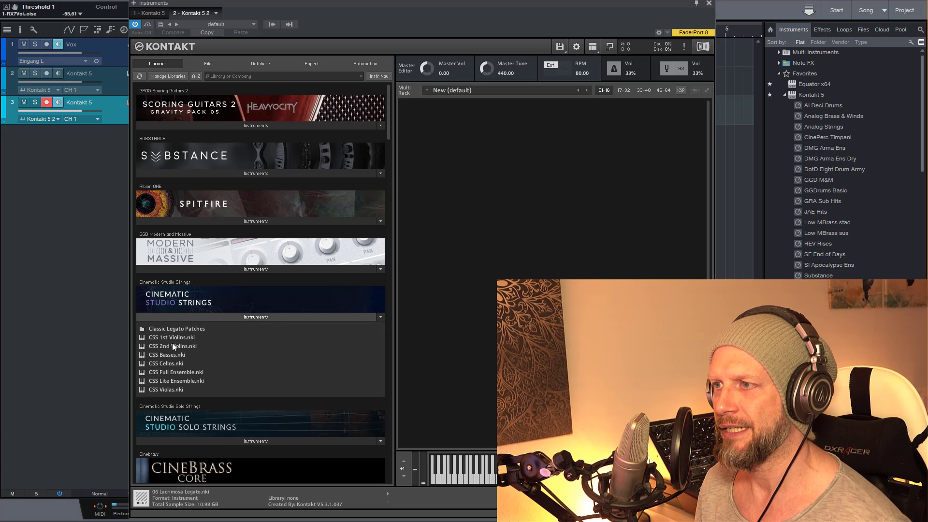
{"action": "left_click", "coordinate": [172, 345]}
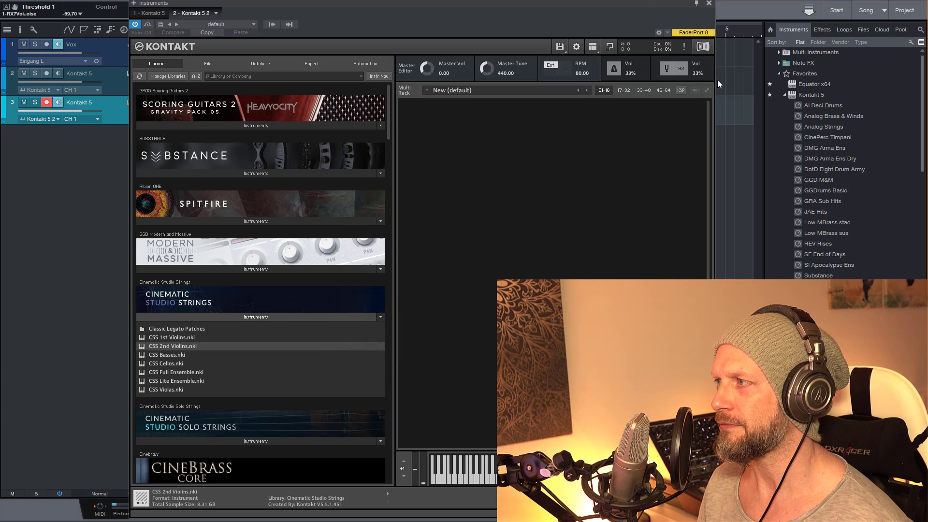
{"action": "left_click", "coordinate": [708, 4]}
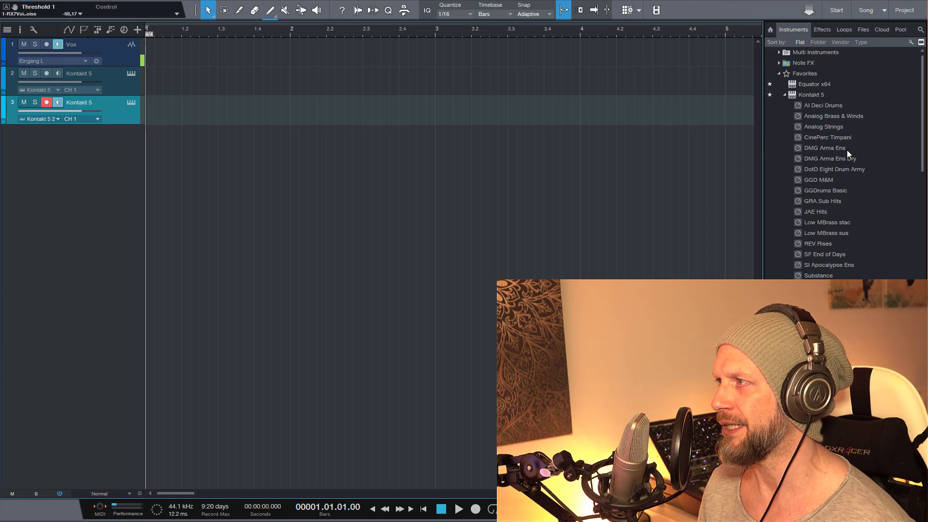
Add a third Kontakt 5 track and load CSS Violas from the Cinematic Studio Strings library.
{"action": "left_click_drag", "start_coordinate": [807, 93], "coordinate": [98, 176]}
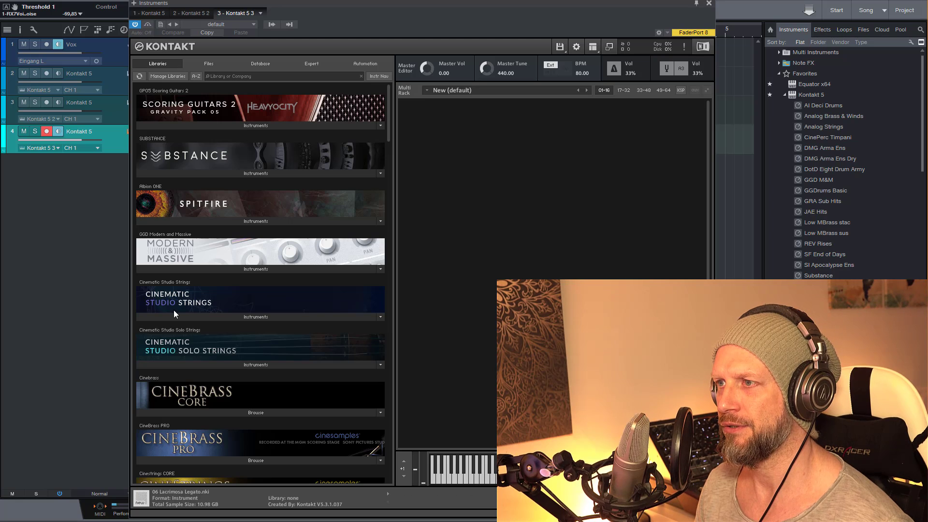
{"action": "left_click", "coordinate": [176, 317]}
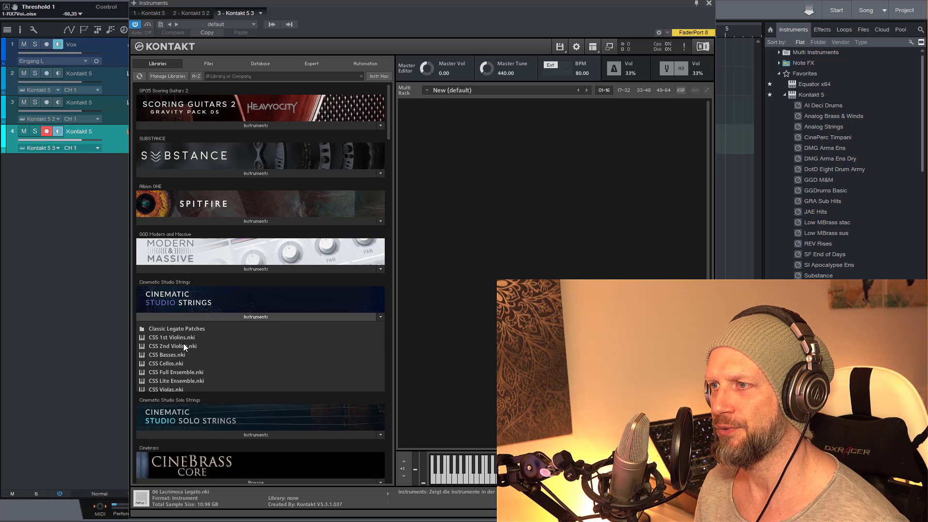
{"action": "left_click", "coordinate": [170, 390]}
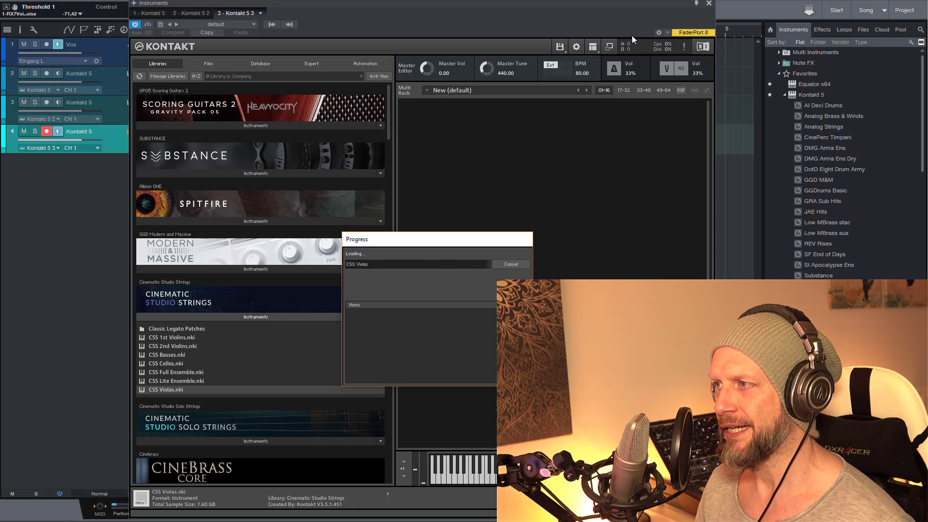
{"action": "left_click", "coordinate": [709, 4]}
Add a fourth Kontakt 5 track and load CSS Cellos from the Cinematic Studio Strings library.
{"action": "left_click_drag", "start_coordinate": [806, 95], "coordinate": [56, 230]}
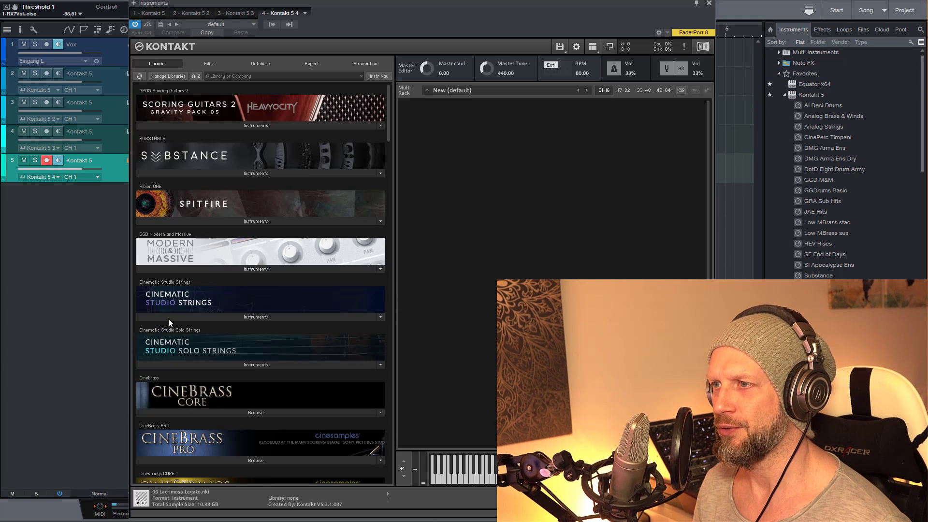
{"action": "left_click", "coordinate": [169, 318]}
{"action": "left_click_drag", "start_coordinate": [173, 365], "coordinate": [495, 270]}
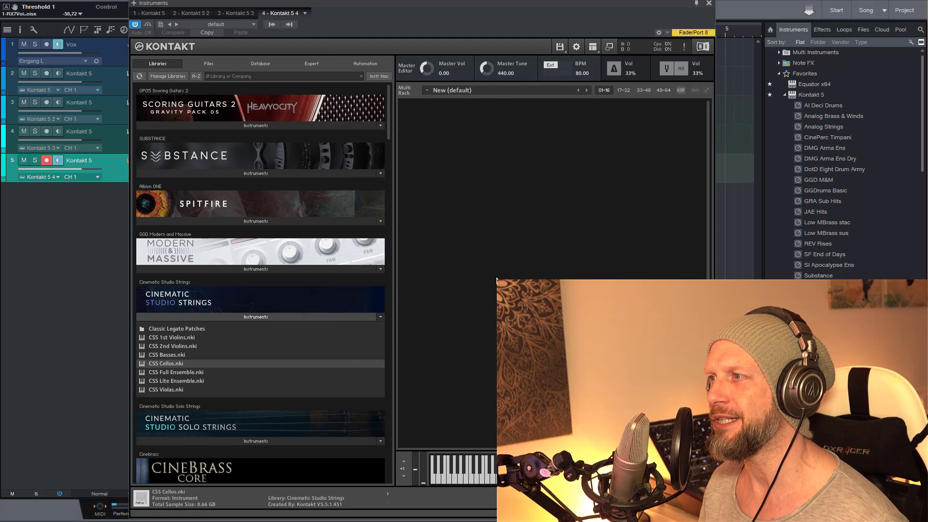
{"action": "left_click", "coordinate": [709, 4]}
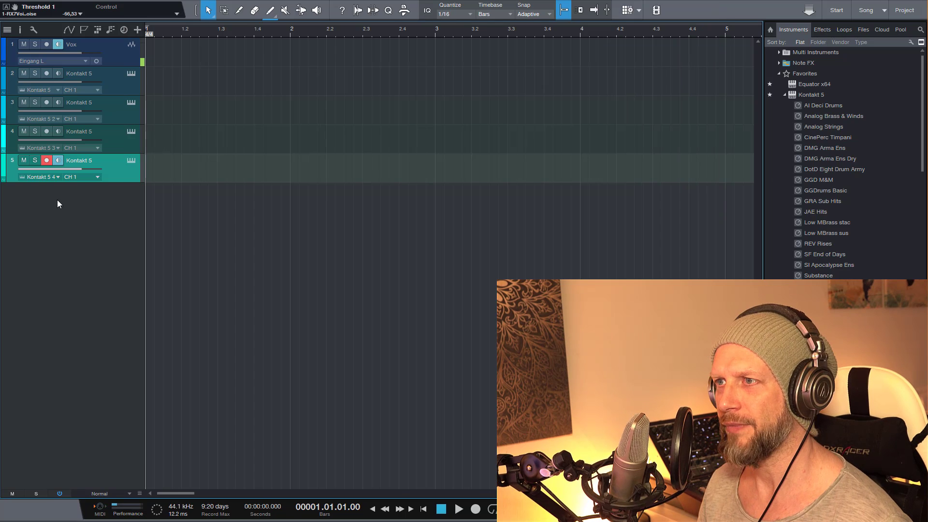
Rename the first Kontakt 5 track, track 2, as CSS Vio 1.
{"action": "left_click", "coordinate": [113, 90]}
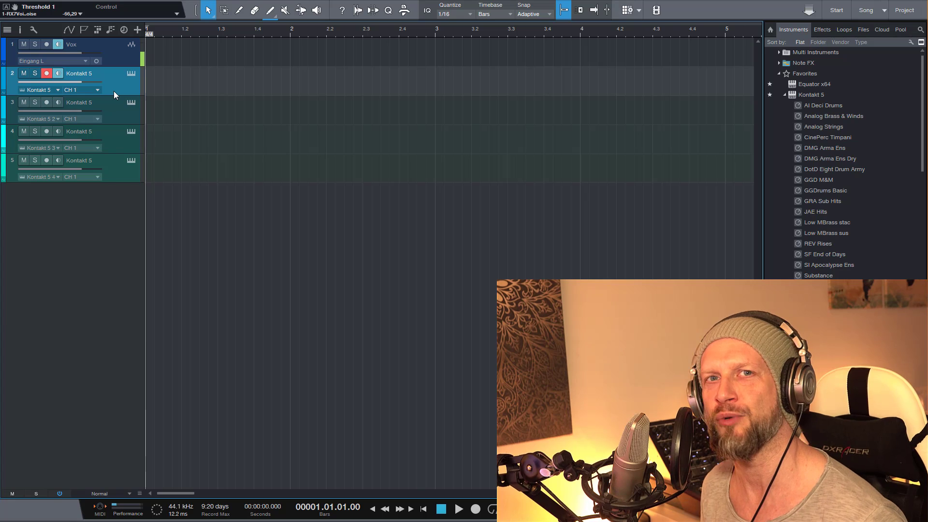
{"action": "double_click", "coordinate": [80, 73]}
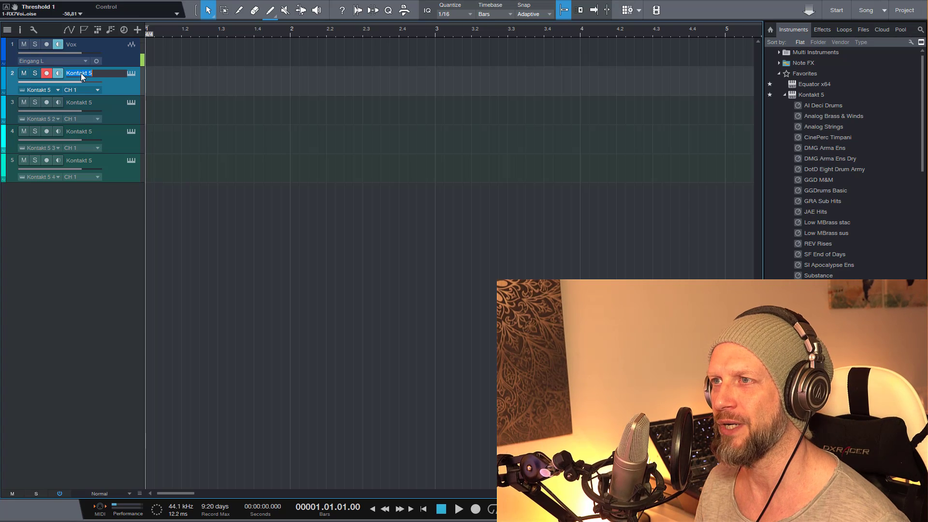
{"action": "type", "text": "CSS V"}
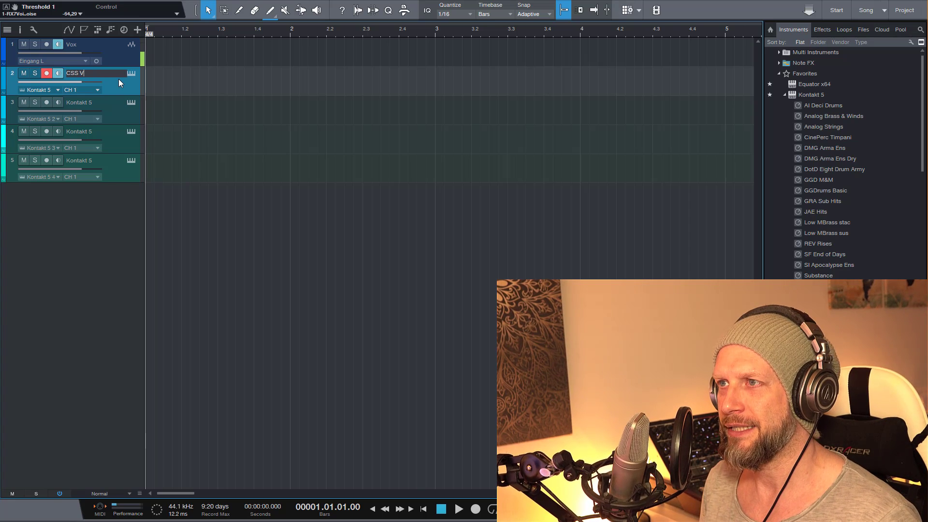
{"action": "type", "text": "io 1"}
{"action": "key", "text": "Return"}
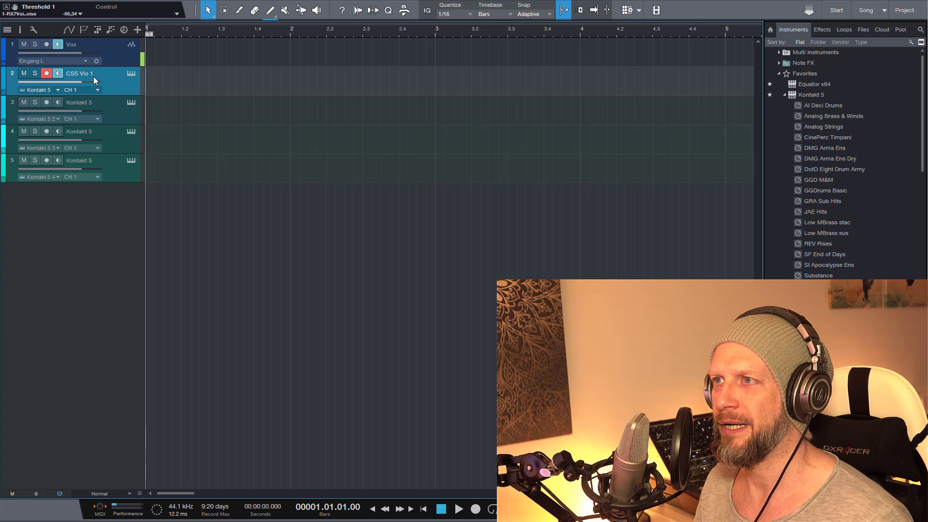
Copy the CSS Vio 1 track name and rename track 3 as CSS Vio 2.
{"action": "double_click", "coordinate": [92, 75]}
{"action": "key", "text": "ctrl+c"}
{"action": "double_click", "coordinate": [90, 101]}
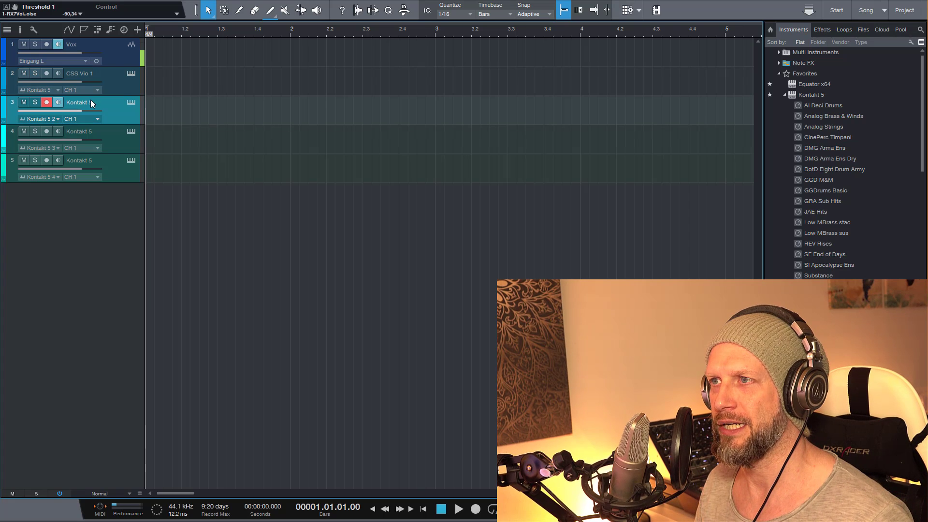
{"action": "type", "text": "CSS Vio 2"}
{"action": "key", "text": "Return"}
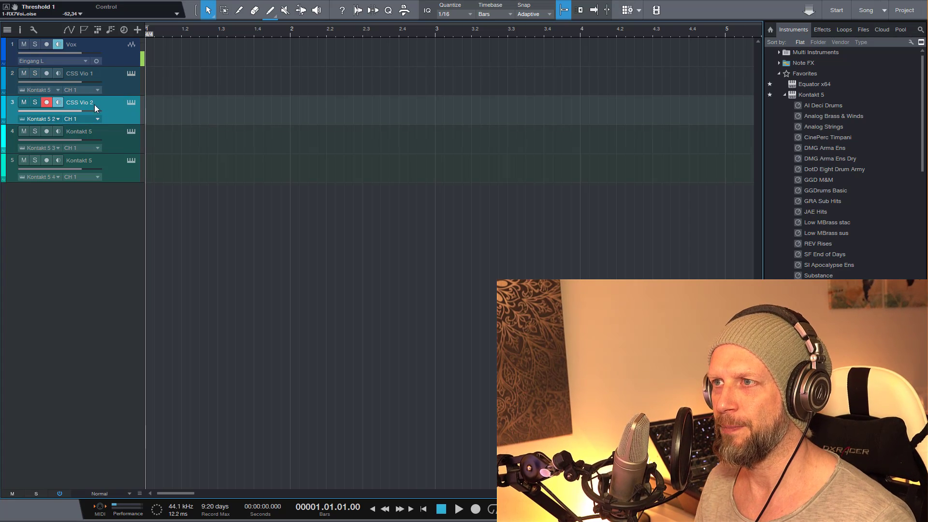
Rename track 4, which holds the violas, as CSS Vla.
{"action": "double_click", "coordinate": [89, 130]}
{"action": "key", "text": "ctrl+v"}
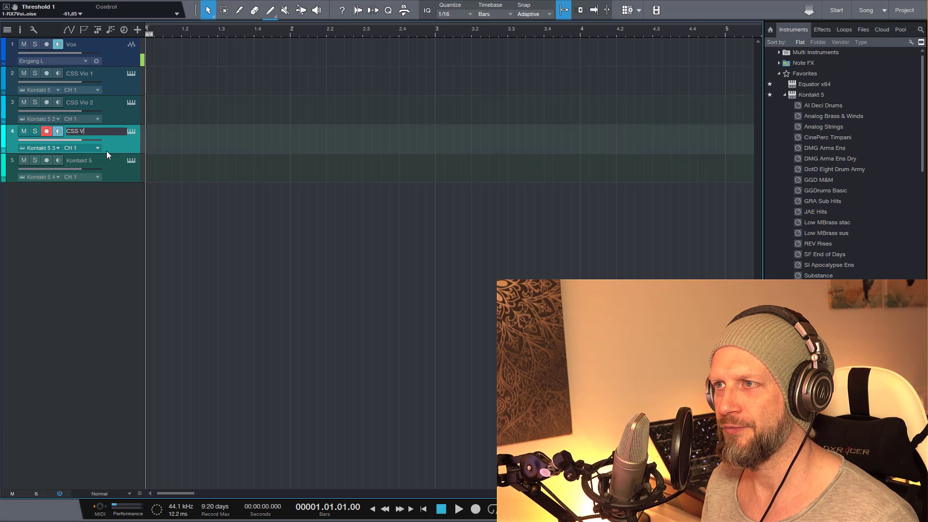
{"action": "type", "text": "la"}
{"action": "key", "text": "Return"}
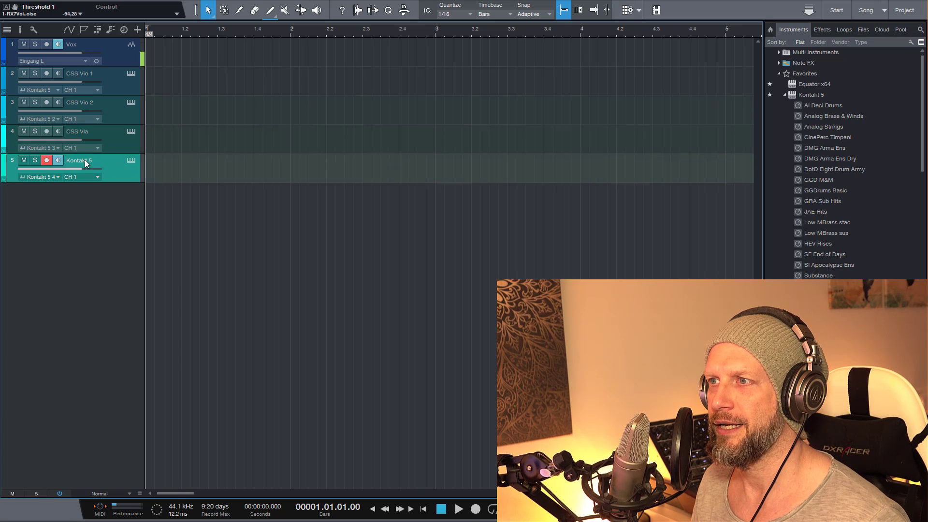
Rename track 5, which holds the cellos, as CSS Vcl.
{"action": "double_click", "coordinate": [85, 160]}
{"action": "key", "text": "ctrl+v"}
{"action": "key", "text": "BackSpace"}
{"action": "key", "text": "BackSpace"}
{"action": "key", "text": "BackSpace"}
{"action": "key", "text": "BackSpace"}
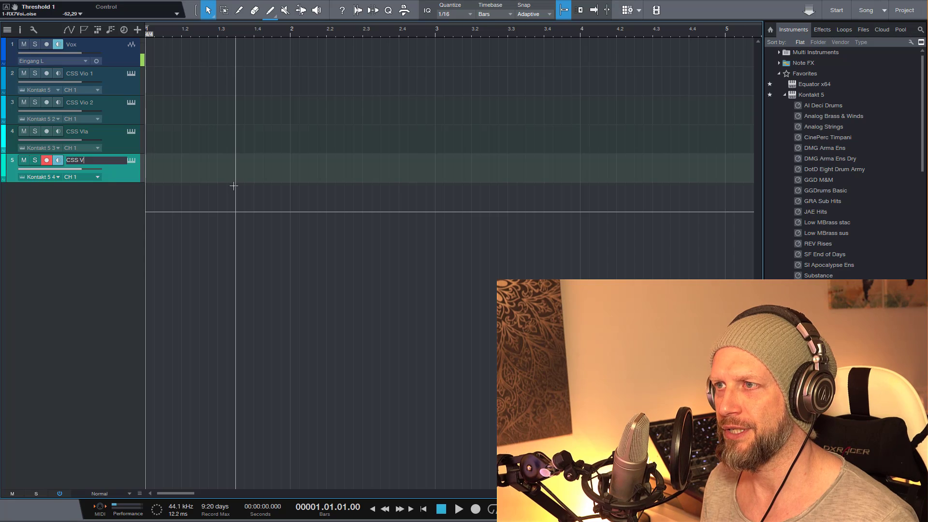
{"action": "type", "text": "cl"}
{"action": "key", "text": "Return"}
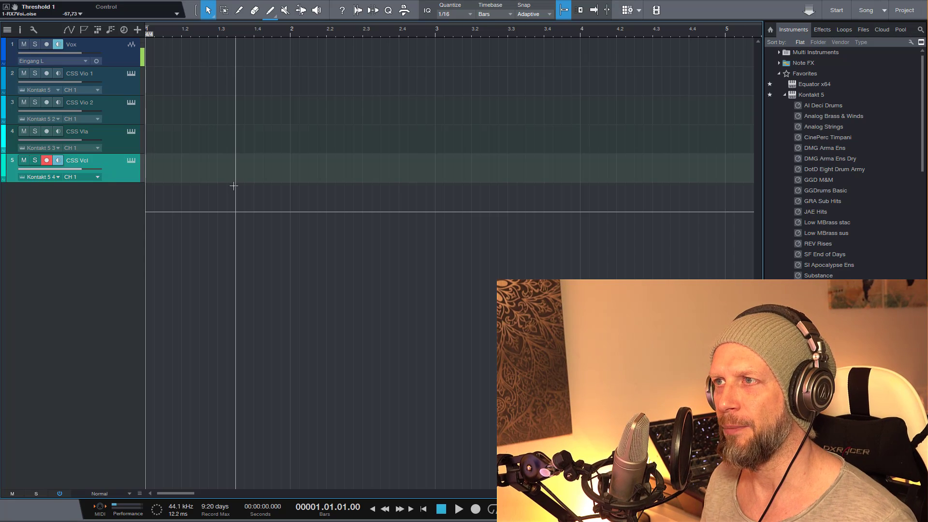
Select the CSS Vio 1 track and check Studio One's memory use in Task Manager.
{"action": "left_click", "coordinate": [109, 88]}
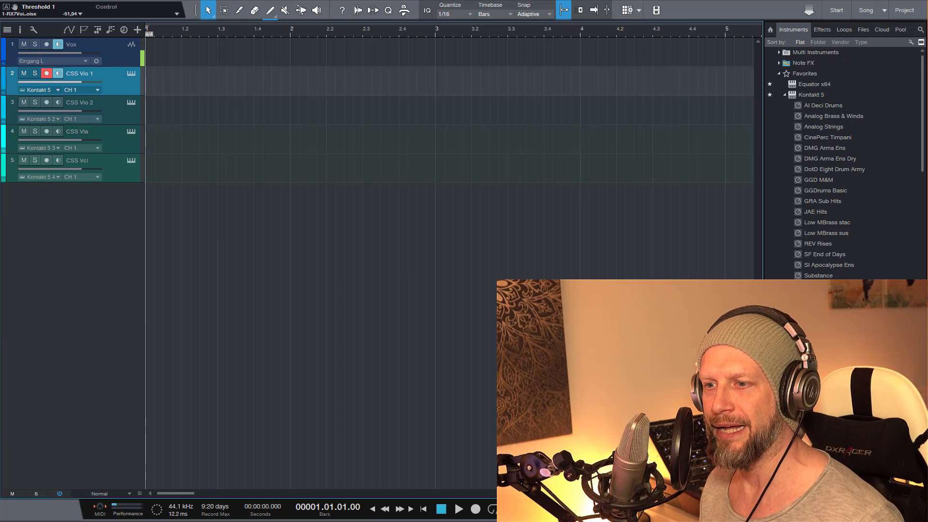
{"action": "left_click", "coordinate": [268, 520]}
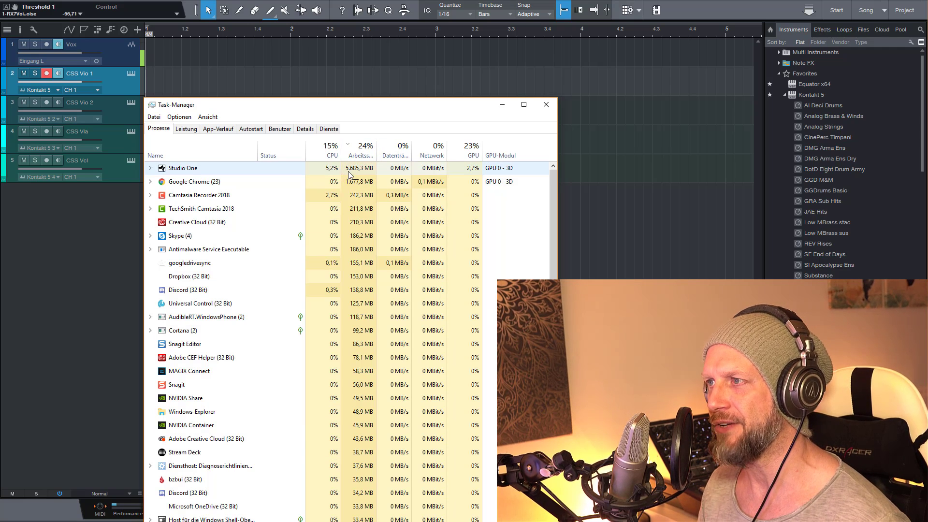
{"action": "left_click", "coordinate": [546, 105]}
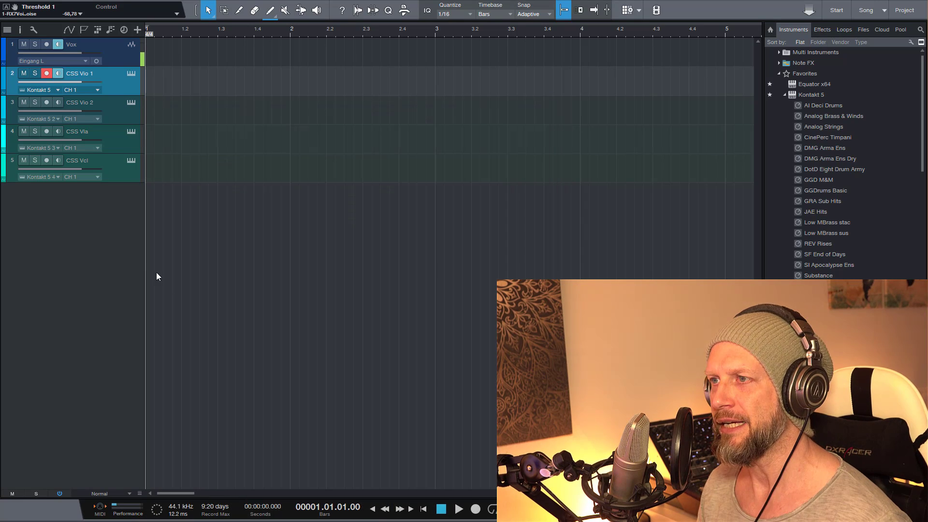
{"action": "right_click", "coordinate": [118, 89]}
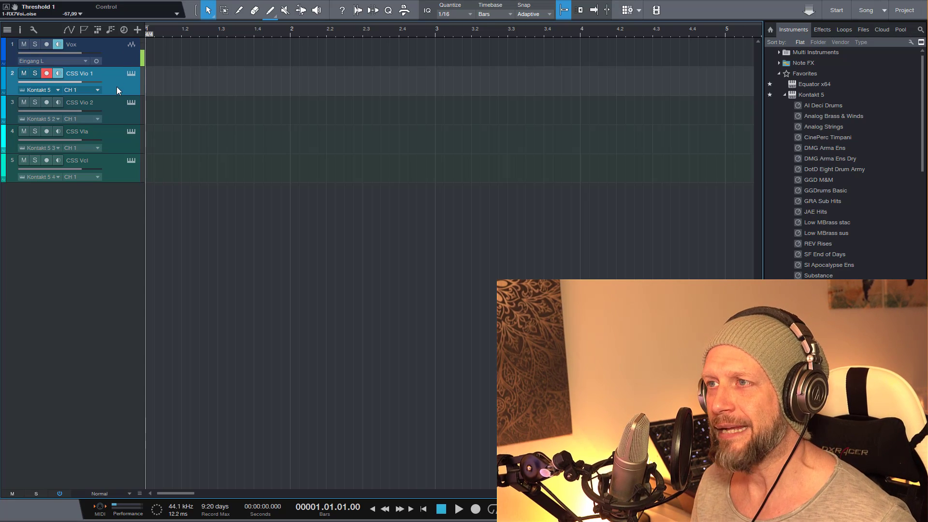
{"action": "right_click", "coordinate": [118, 87]}
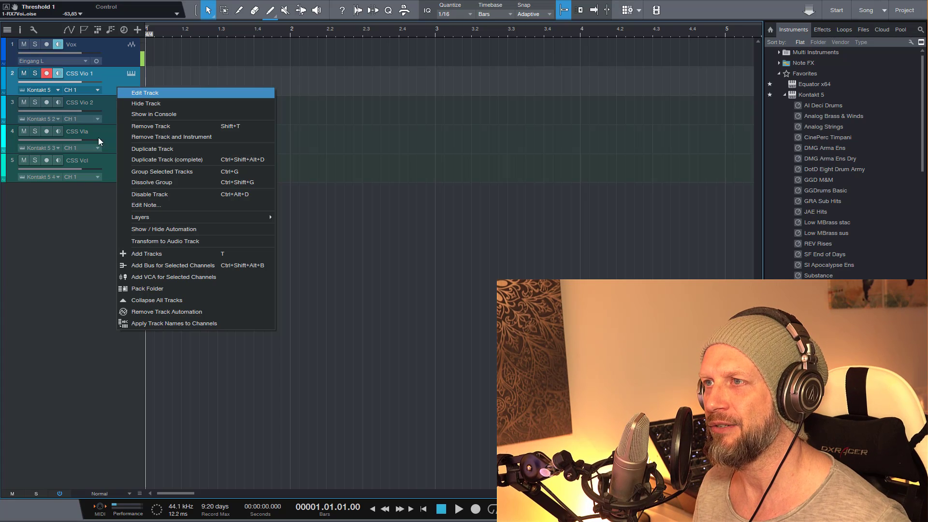
{"action": "left_click", "coordinate": [104, 209]}
{"action": "right_click", "coordinate": [110, 85]}
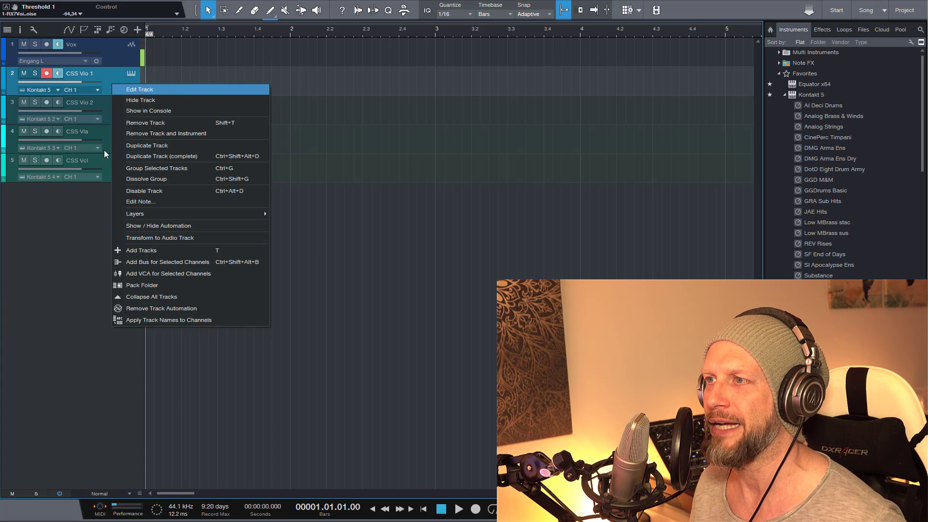
{"action": "left_click", "coordinate": [69, 270]}
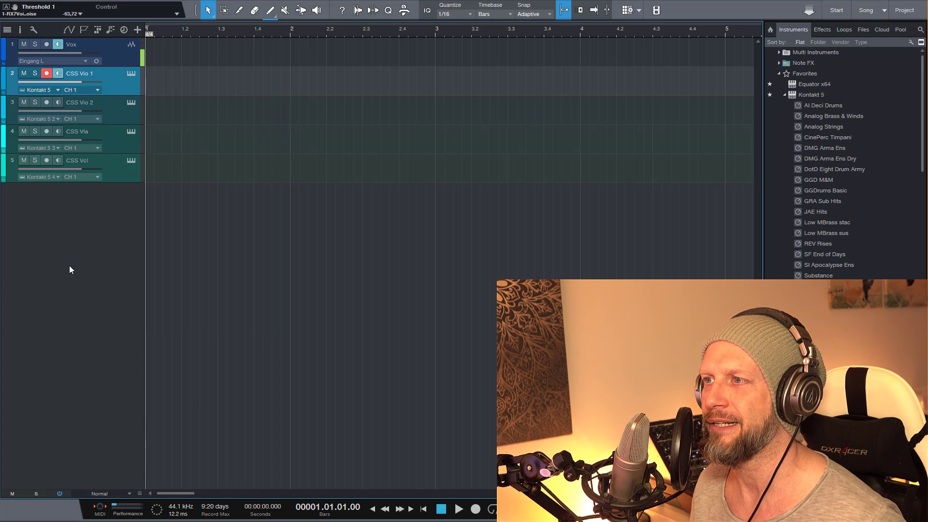
Disable the CSS Vio 1 track and check Studio One's memory use in Task Manager.
{"action": "right_click", "coordinate": [119, 91]}
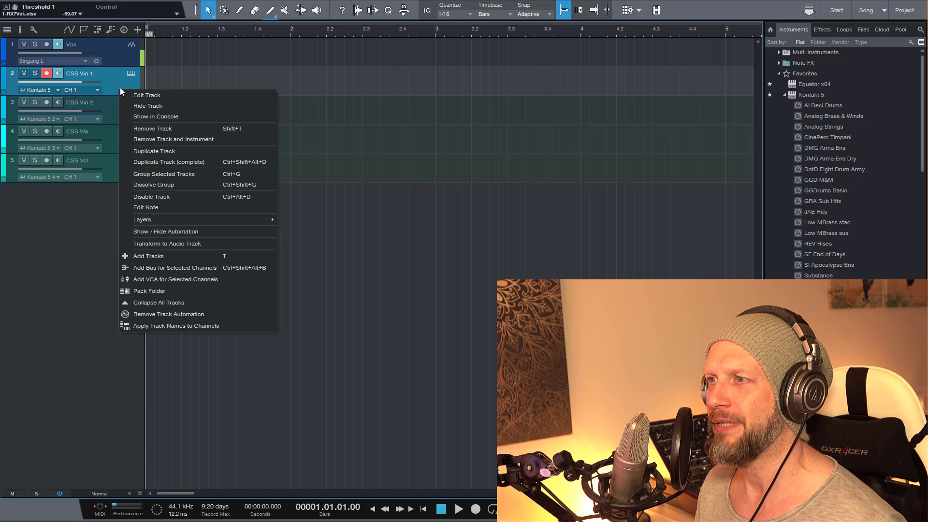
{"action": "left_click", "coordinate": [153, 195]}
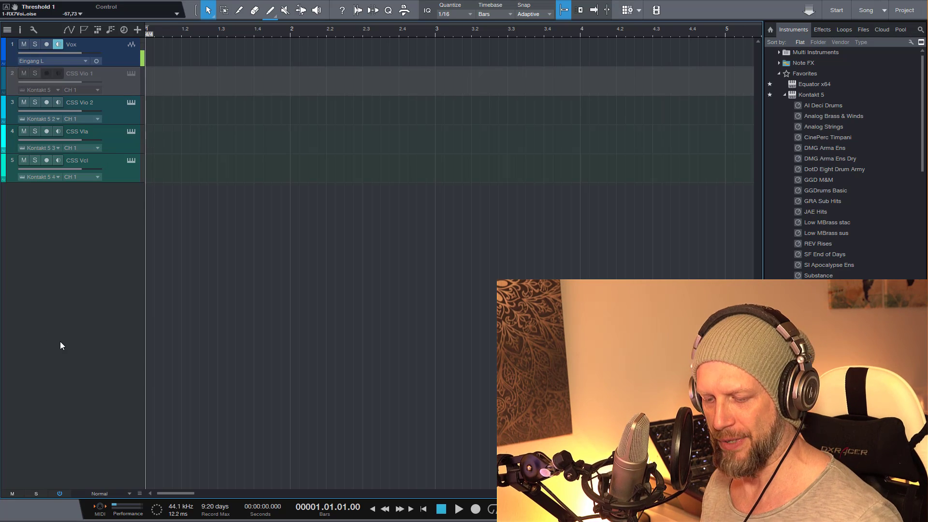
{"action": "key", "text": "ctrl+shift+Escape"}
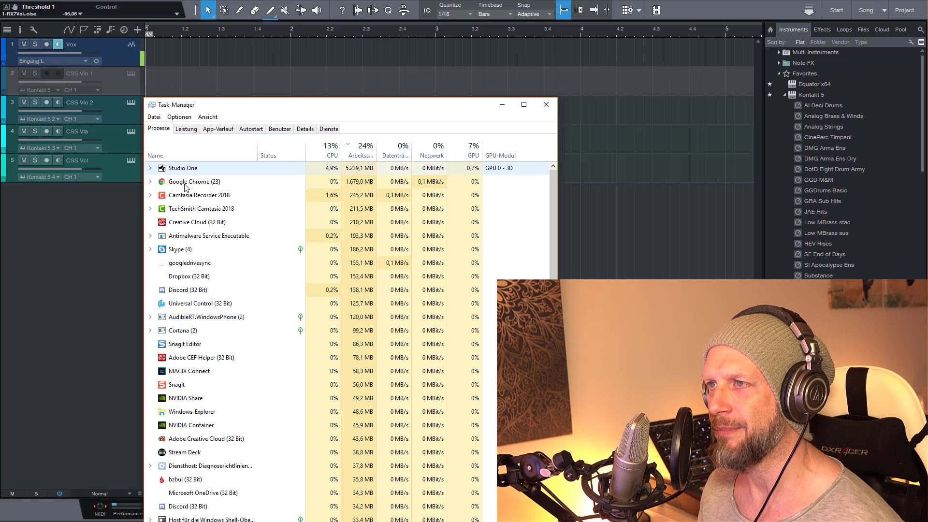
{"action": "left_click", "coordinate": [49, 275]}
Disable the CSS Vio 2 track.
{"action": "right_click", "coordinate": [118, 118]}
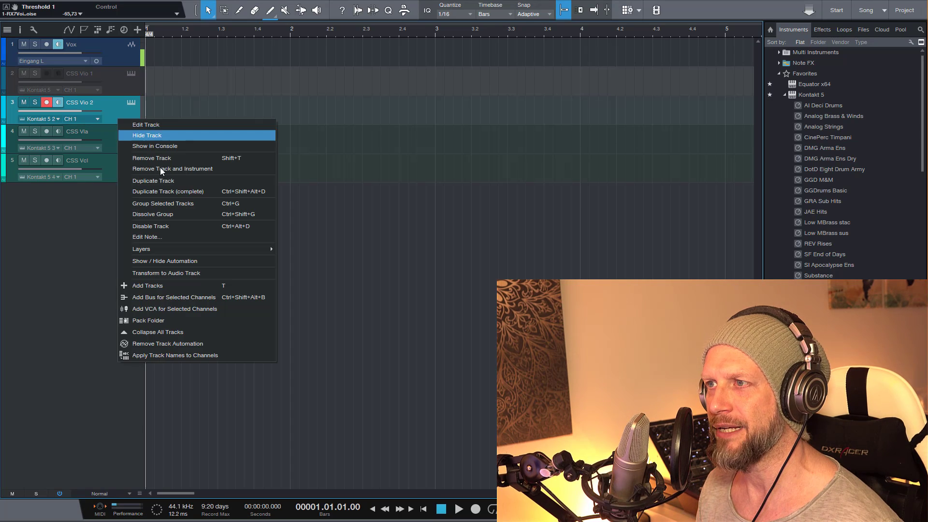
{"action": "left_click", "coordinate": [162, 225]}
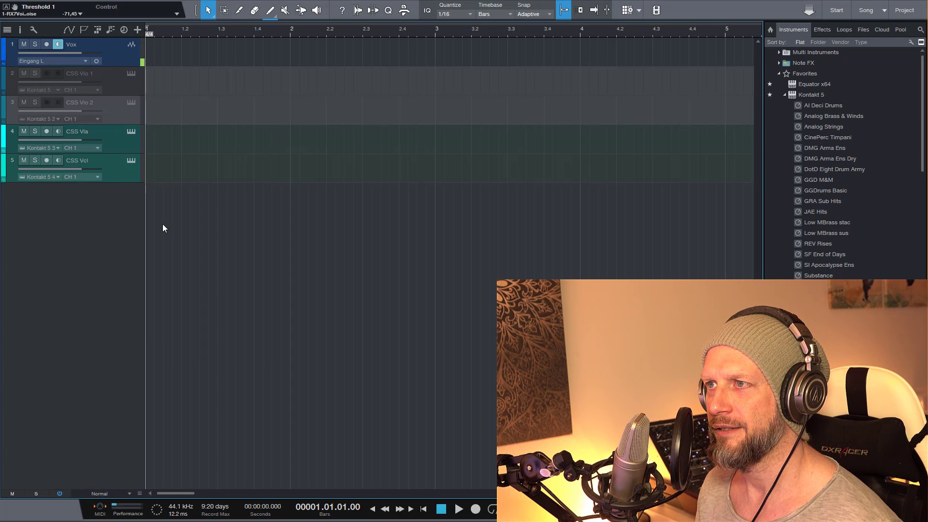
{"action": "right_click", "coordinate": [120, 145]}
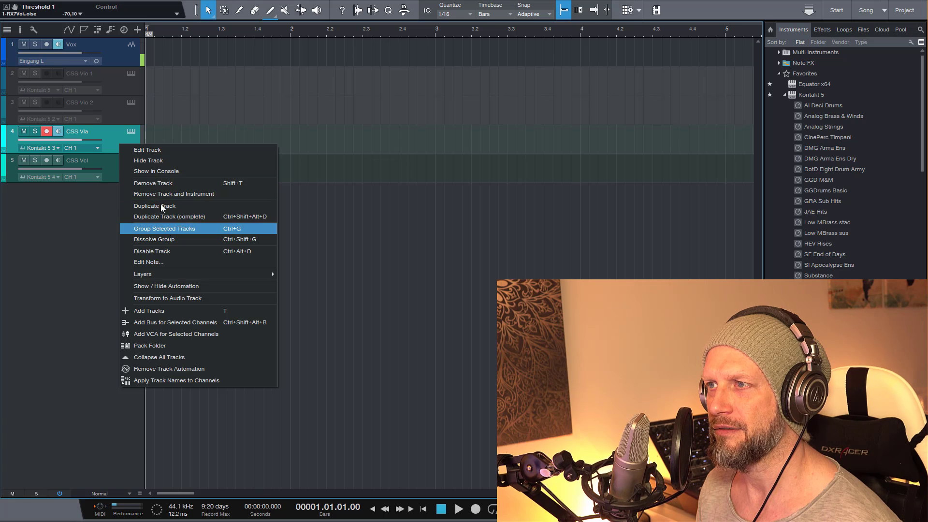
{"action": "left_click", "coordinate": [160, 205]}
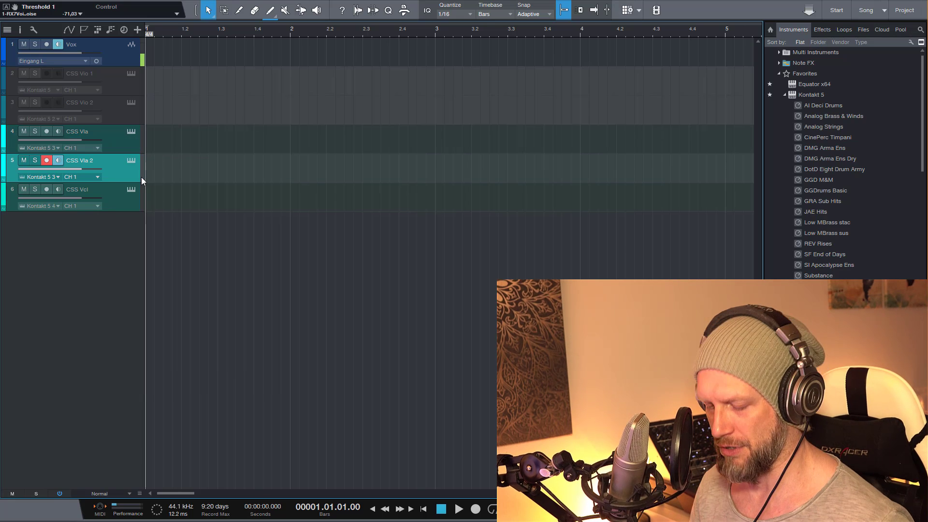
{"action": "left_click", "coordinate": [116, 142]}
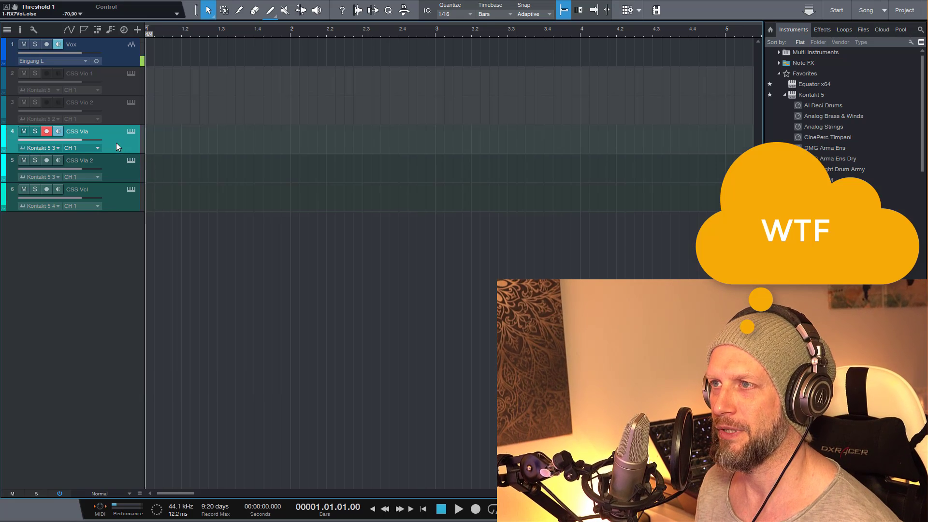
{"action": "left_click", "coordinate": [122, 171]}
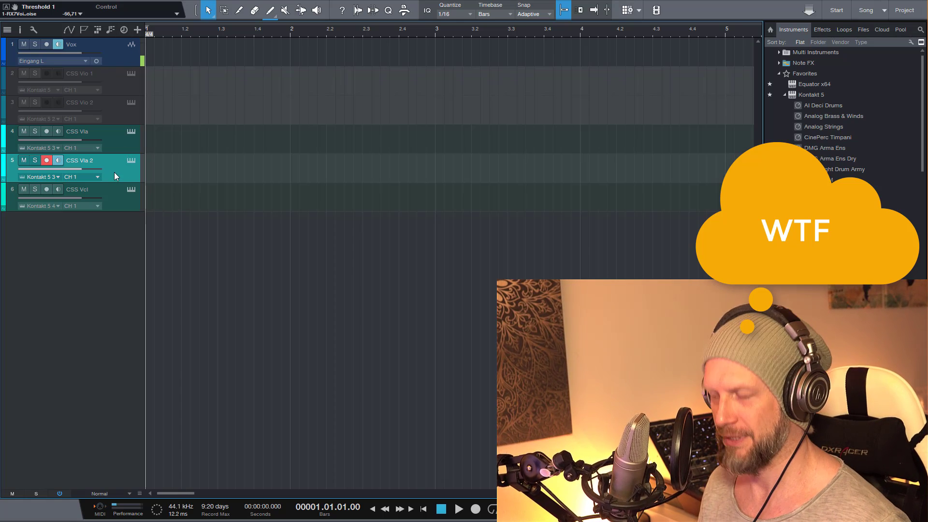
{"action": "key", "text": "Delete"}
Disable the CSS Vla track and check Studio One's memory use in Task Manager.
{"action": "right_click", "coordinate": [115, 143]}
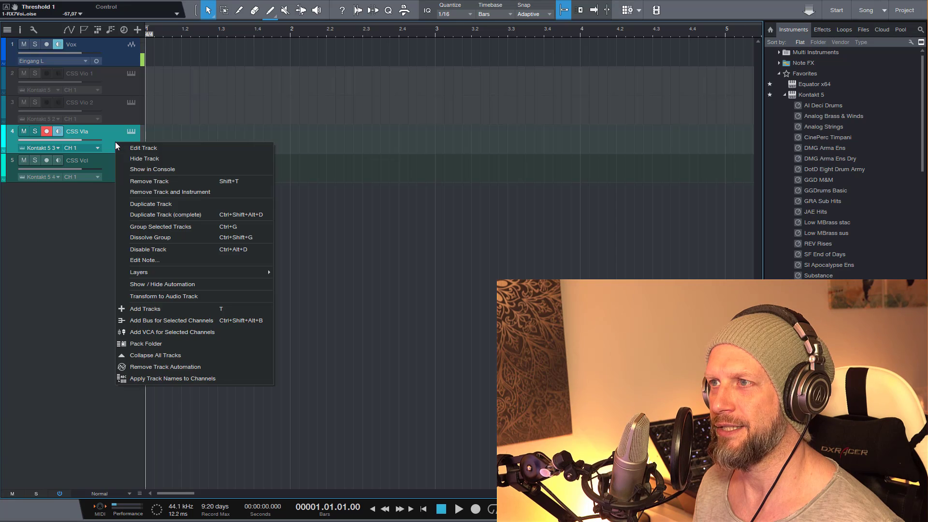
{"action": "left_click", "coordinate": [164, 250]}
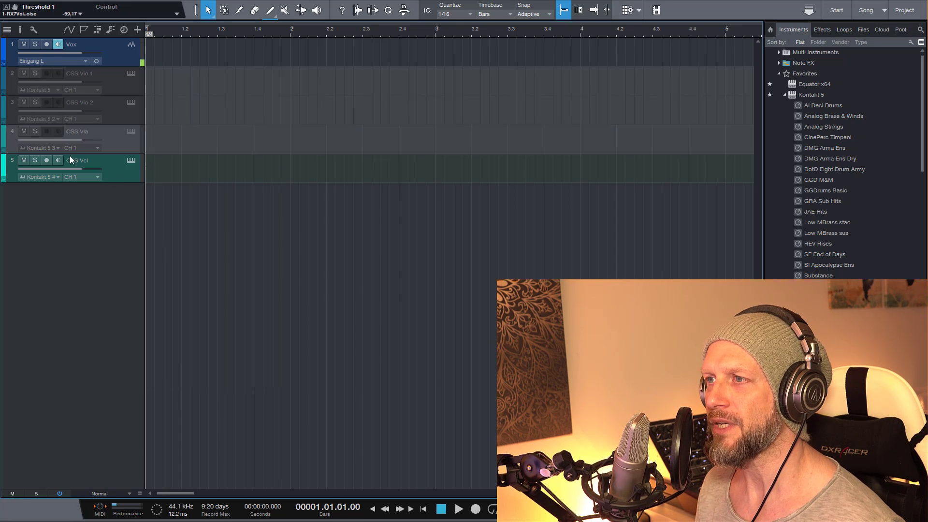
{"action": "key", "text": "ctrl+shift+Escape"}
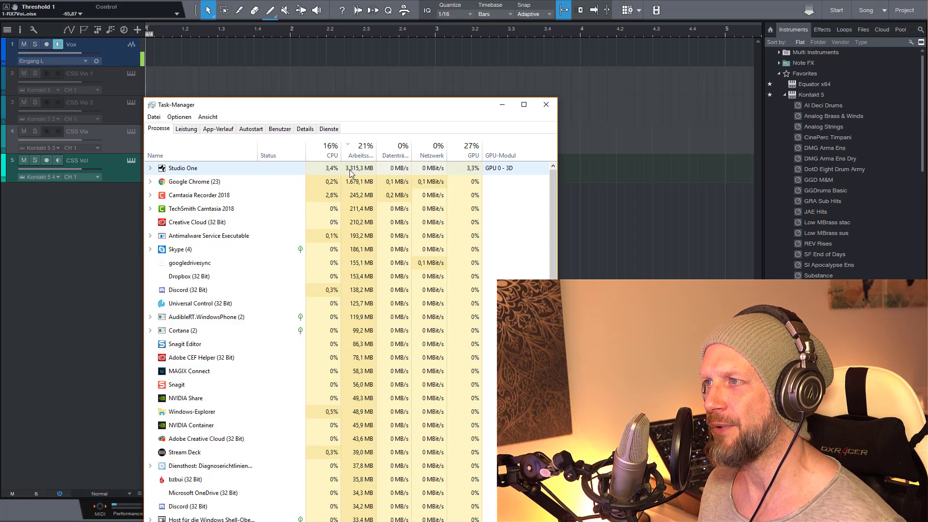
{"action": "left_click", "coordinate": [132, 193]}
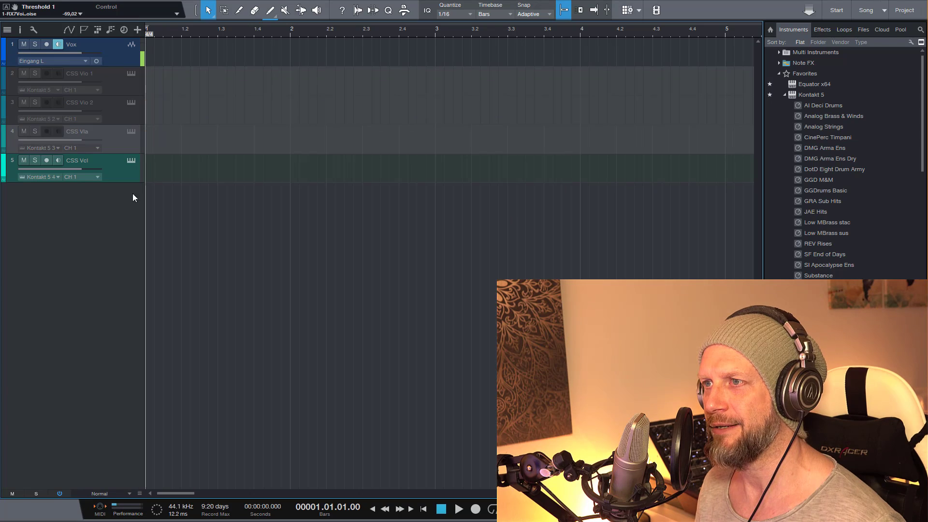
Disable the CSS Vcl track and check Studio One's memory use in Task Manager.
{"action": "right_click", "coordinate": [117, 175]}
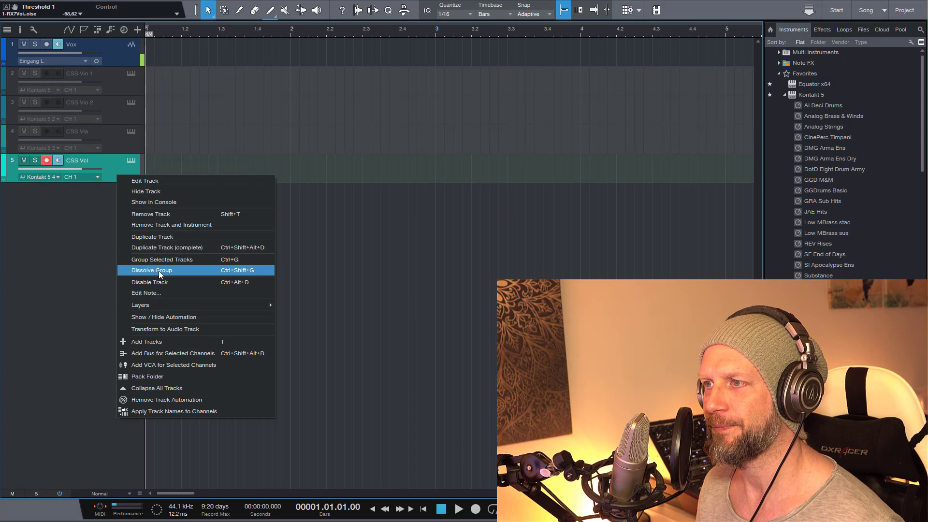
{"action": "left_click", "coordinate": [157, 284]}
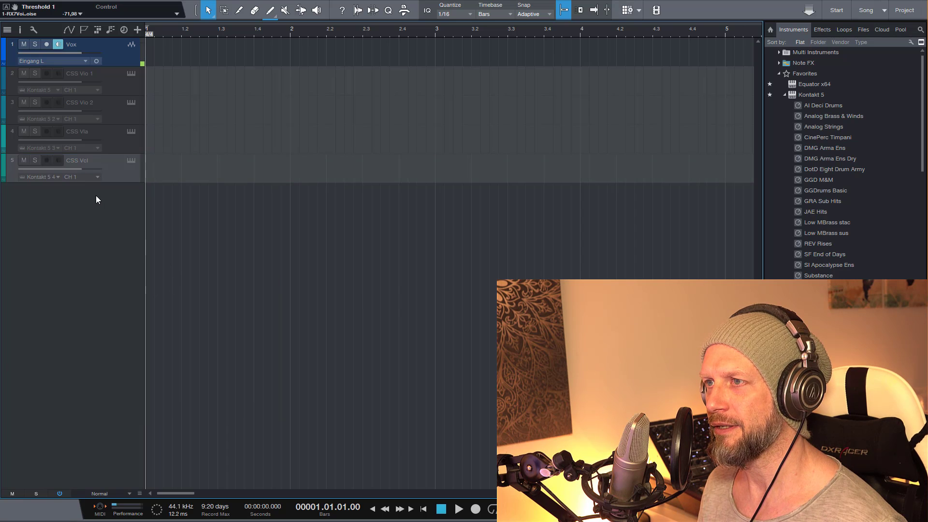
{"action": "key", "text": "ctrl+shift+Escape"}
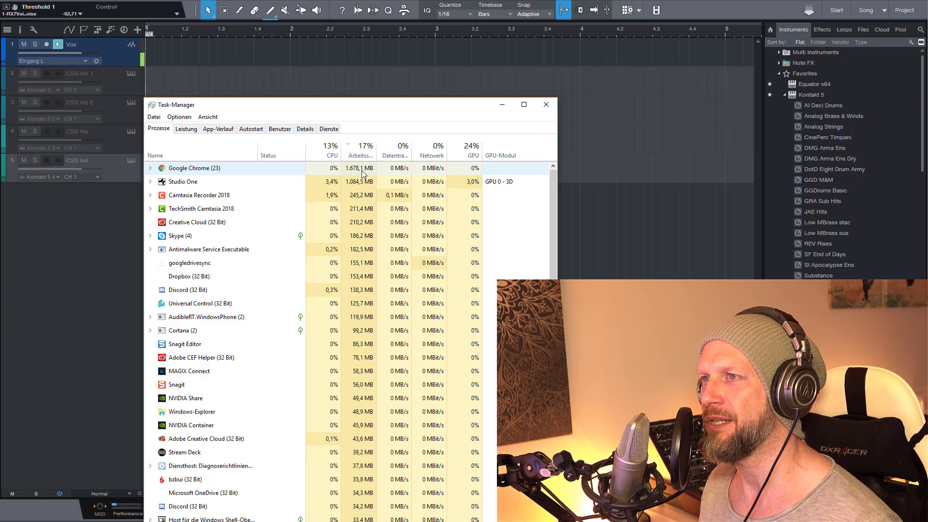
{"action": "left_click", "coordinate": [46, 301]}
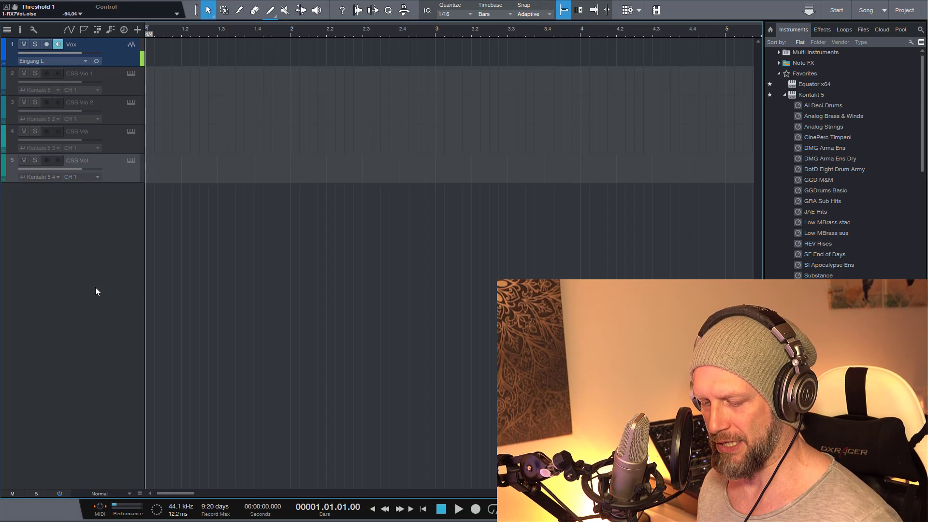
{"action": "key", "text": "F3"}
{"action": "key", "text": "F3"}
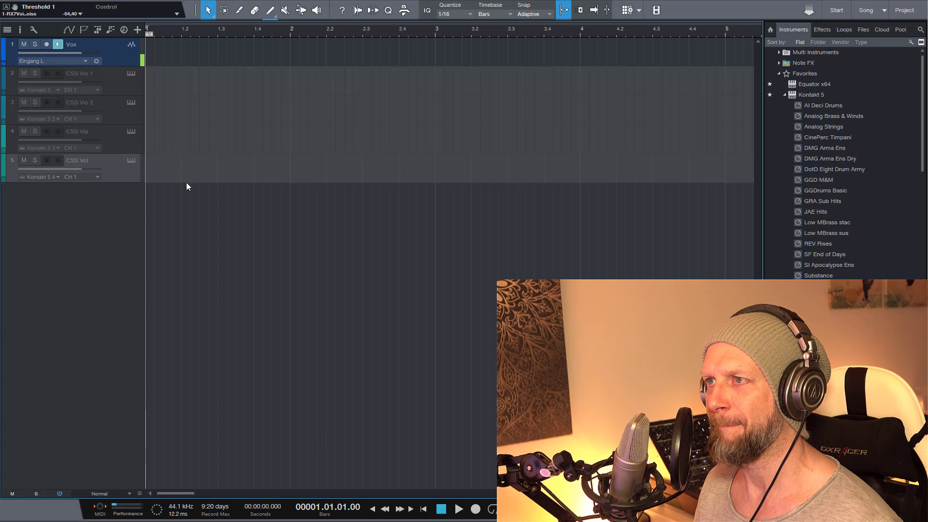
Enable all four disabled CSS string tracks together and check Studio One's memory use in Task Manager.
{"action": "left_click", "coordinate": [116, 88], "text": "shift"}
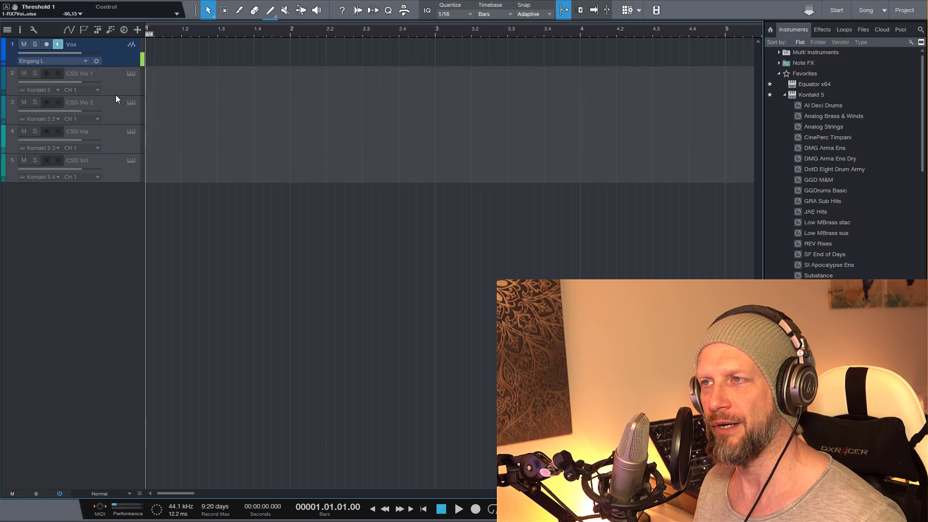
{"action": "right_click", "coordinate": [117, 85]}
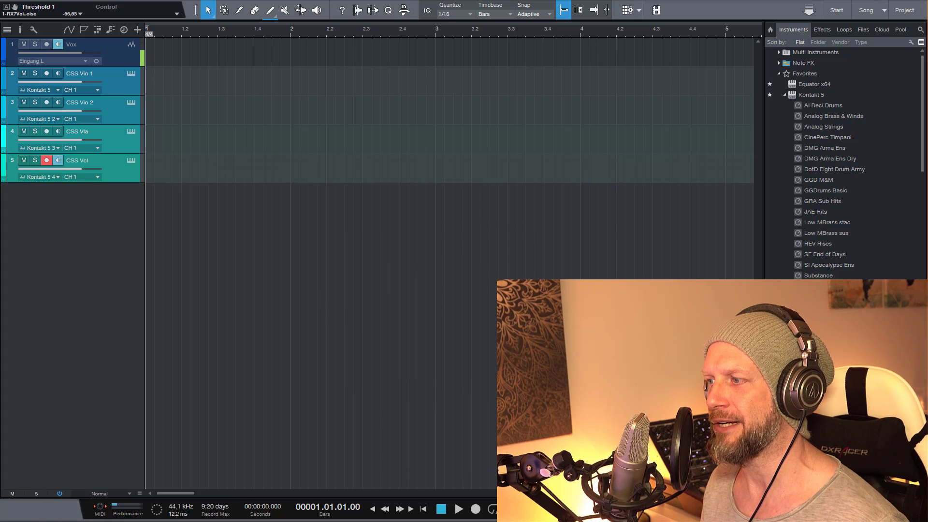
{"action": "key", "text": "ctrl+shift+Escape"}
{"action": "scroll", "coordinate": [391, 240], "scroll_direction": "down", "scroll_amount": 10}
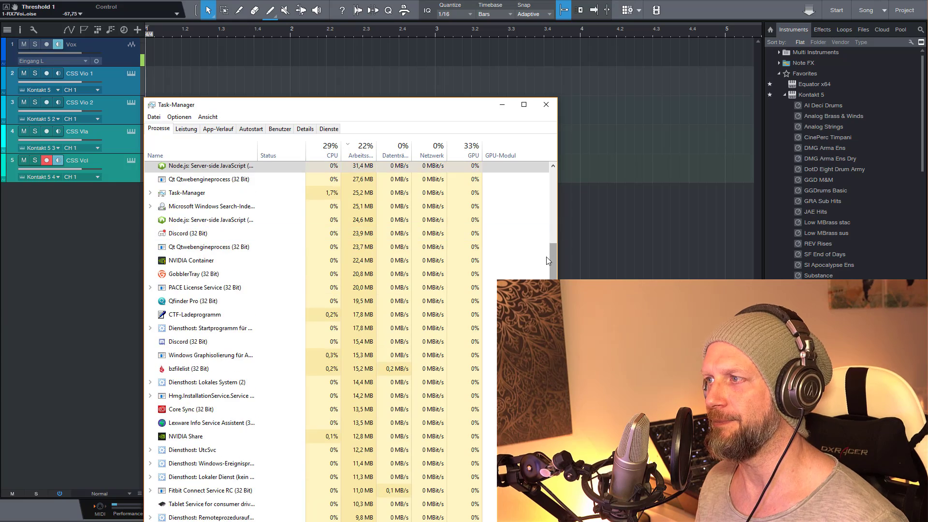
{"action": "left_click_drag", "start_coordinate": [551, 259], "coordinate": [563, 180]}
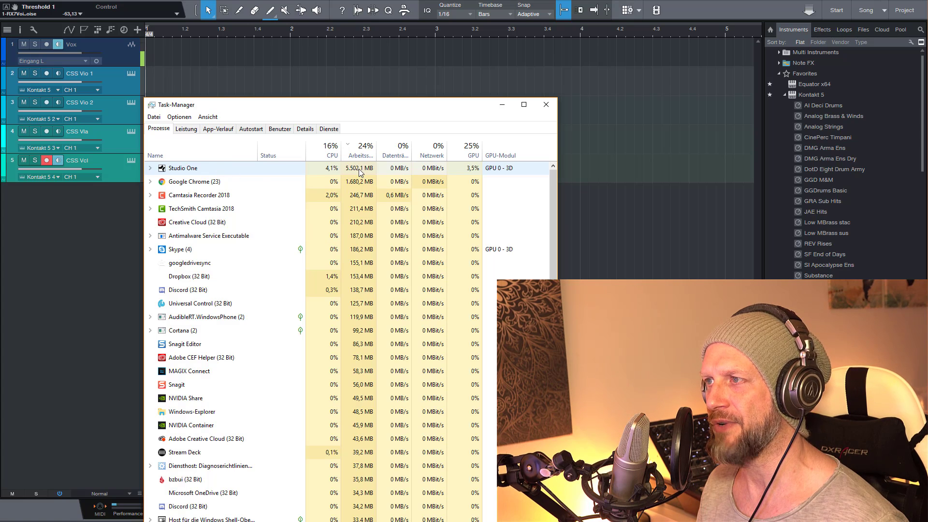
{"action": "left_click", "coordinate": [121, 235]}
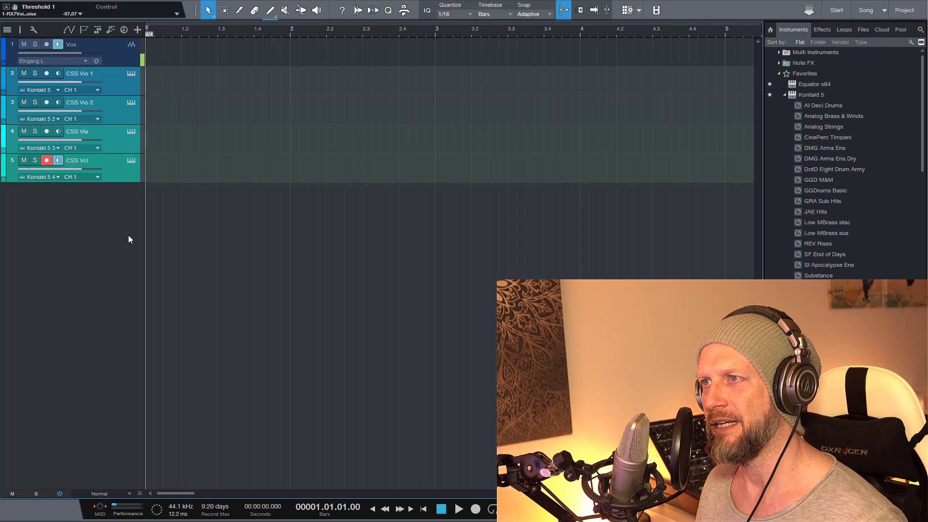
Select the tracks from CSS Vio 1 to CSS Vcl, disable them together and check Studio One's memory use in Task Manager.
{"action": "left_click", "coordinate": [119, 84]}
{"action": "left_click", "coordinate": [124, 177]}
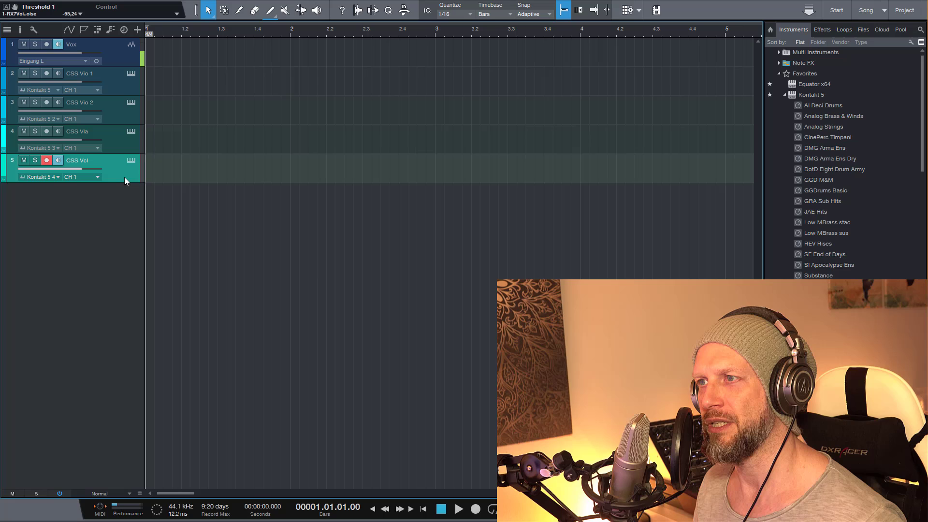
{"action": "left_click", "coordinate": [113, 85]}
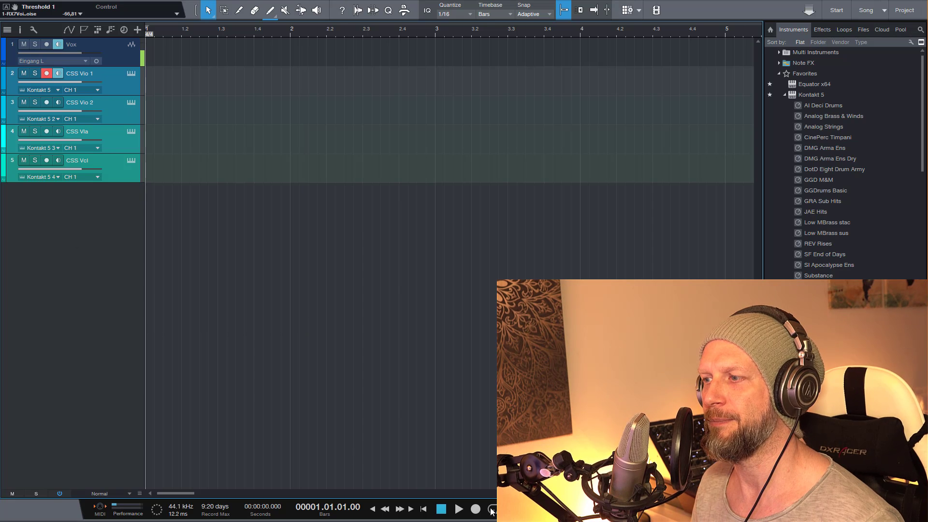
{"action": "right_click", "coordinate": [120, 80]}
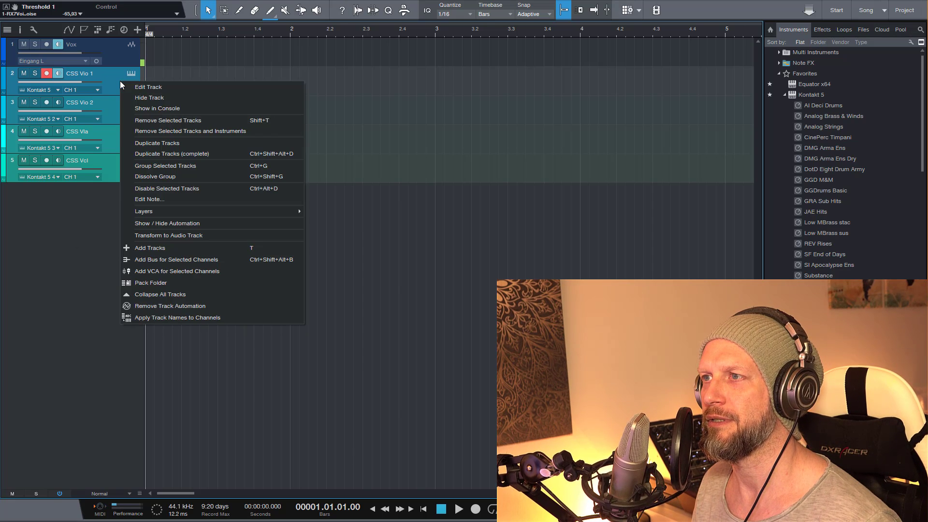
{"action": "left_click", "coordinate": [163, 188]}
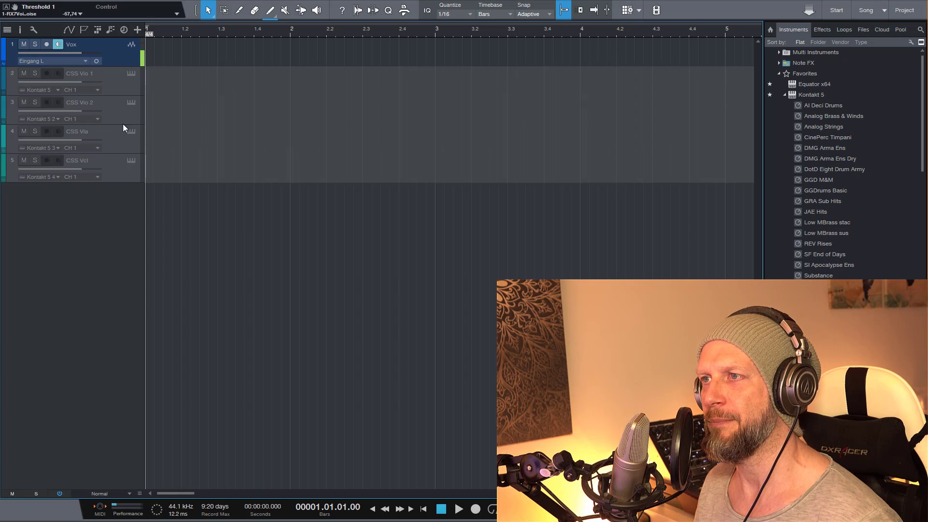
{"action": "key", "text": "ctrl+shift+Escape"}
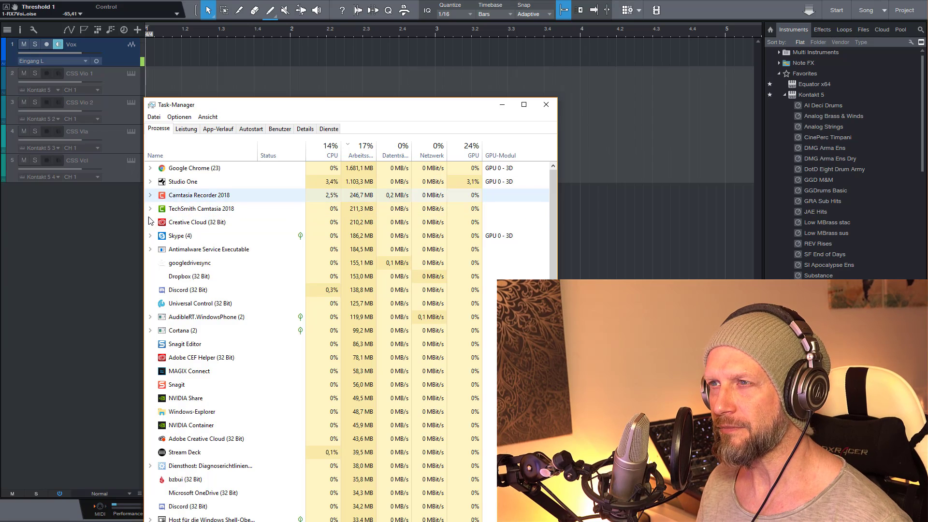
{"action": "left_click", "coordinate": [120, 230]}
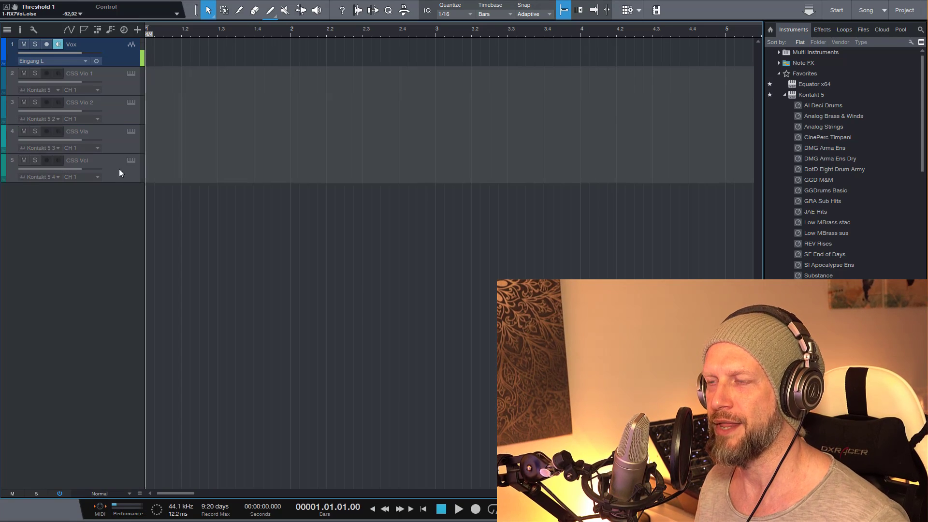
Enable the four selected CSS string tracks again and show the mixing console.
{"action": "right_click", "coordinate": [110, 83]}
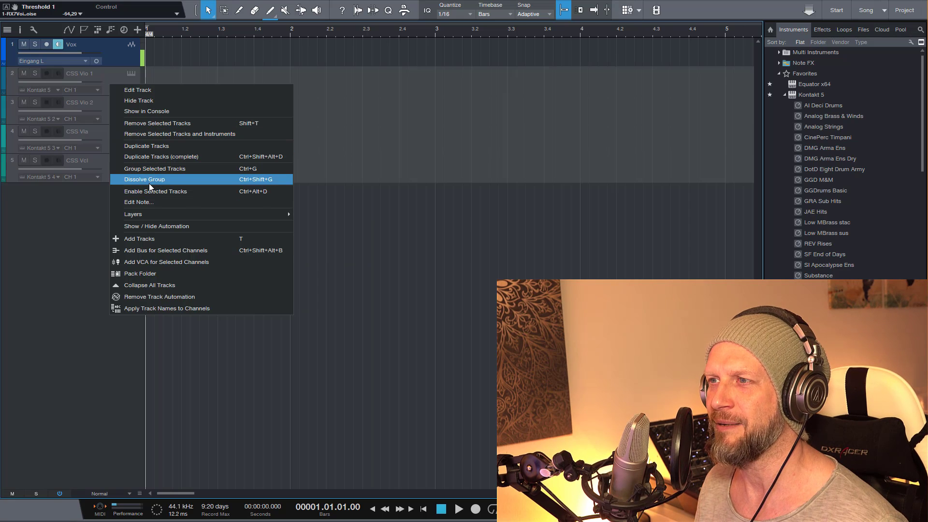
{"action": "left_click", "coordinate": [145, 191]}
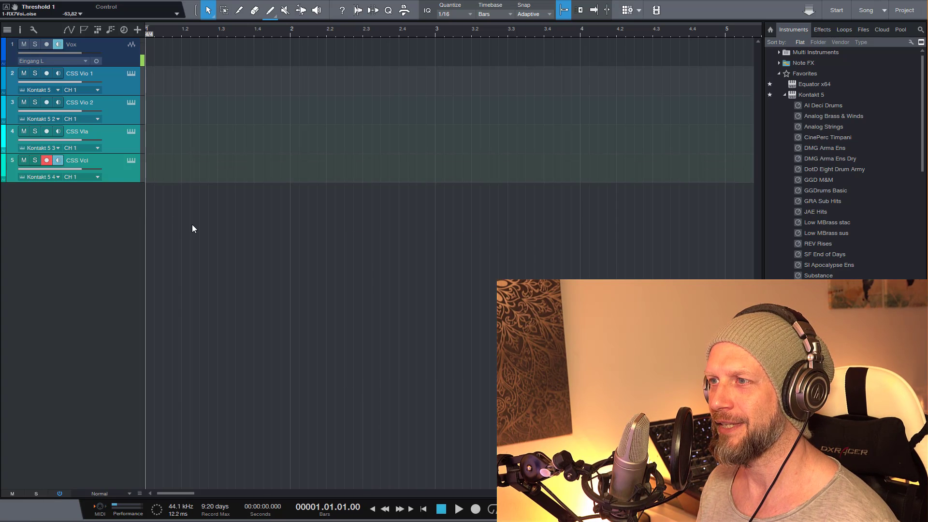
{"action": "key", "text": "F3"}
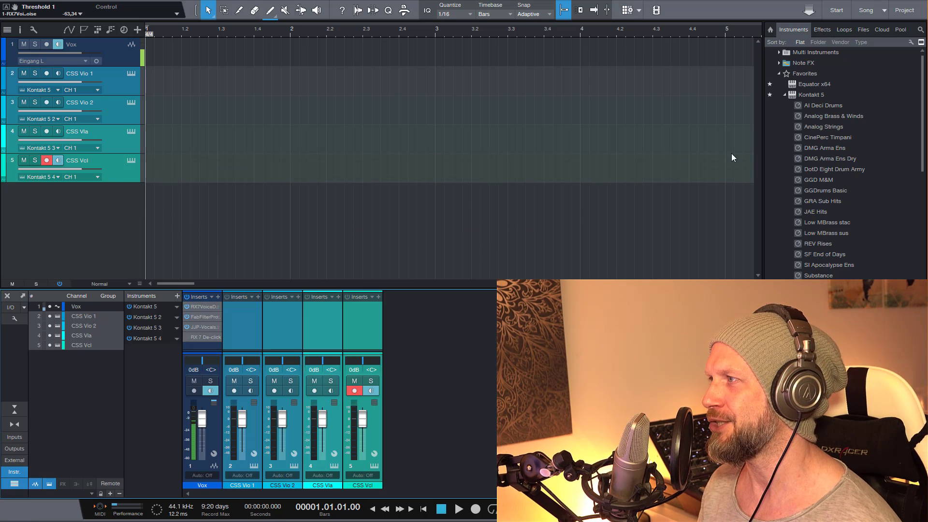
Select the tracks from CSS Vio 1 to CSS Vcl and add the FabFilter Pro-Q 2 effect to all four together.
{"action": "left_click", "coordinate": [822, 30]}
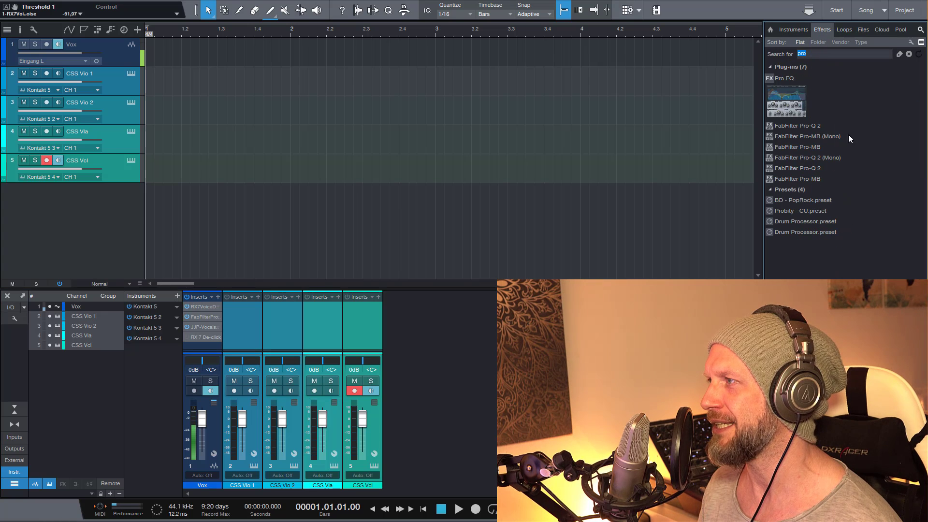
{"action": "left_click", "coordinate": [807, 126]}
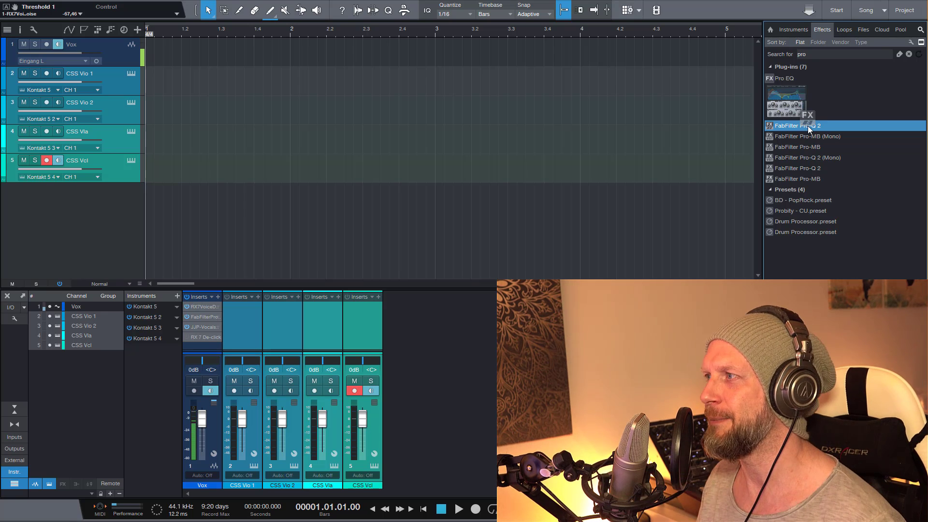
{"action": "left_click_drag", "start_coordinate": [807, 125], "coordinate": [121, 98]}
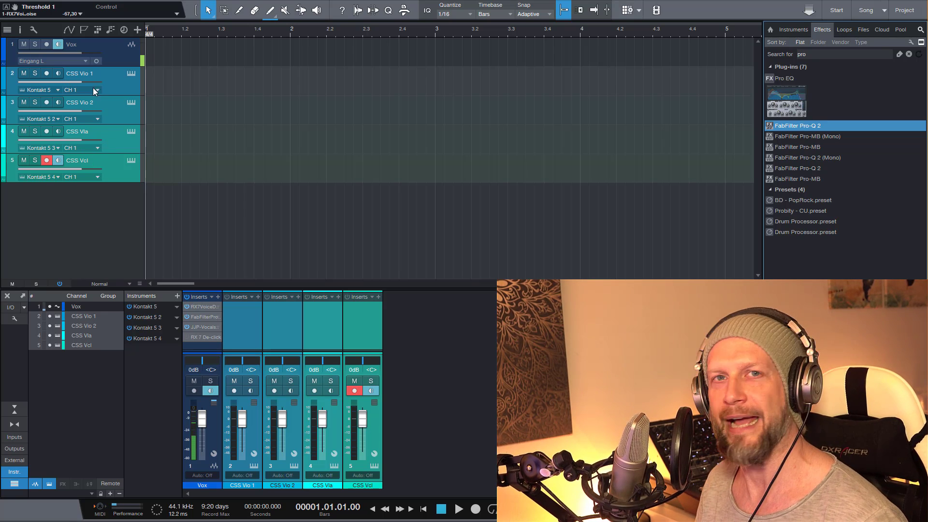
{"action": "left_click", "coordinate": [115, 79]}
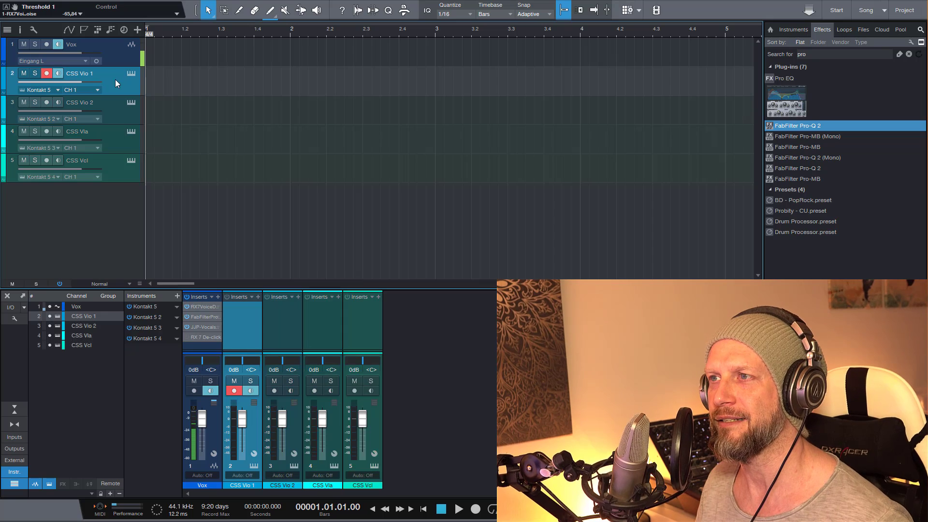
{"action": "left_click", "coordinate": [117, 172], "text": "shift"}
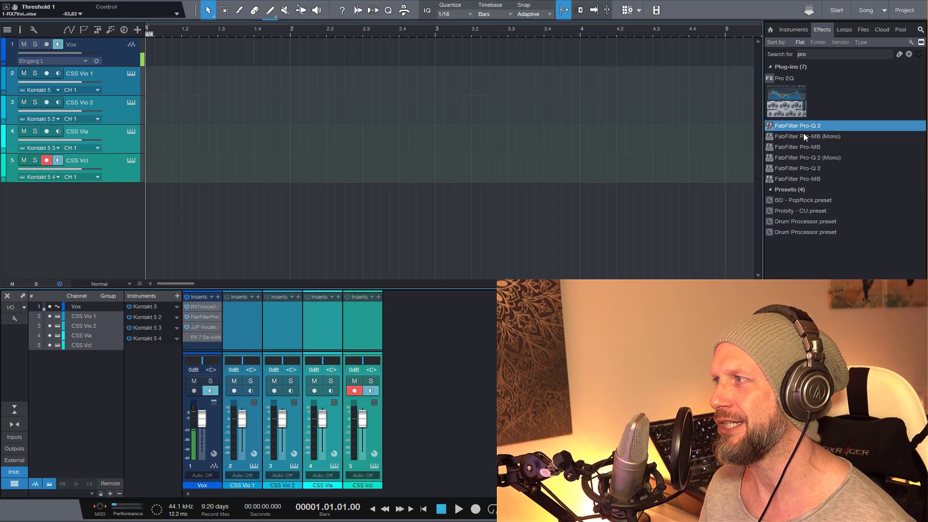
{"action": "left_click_drag", "start_coordinate": [807, 126], "coordinate": [126, 85]}
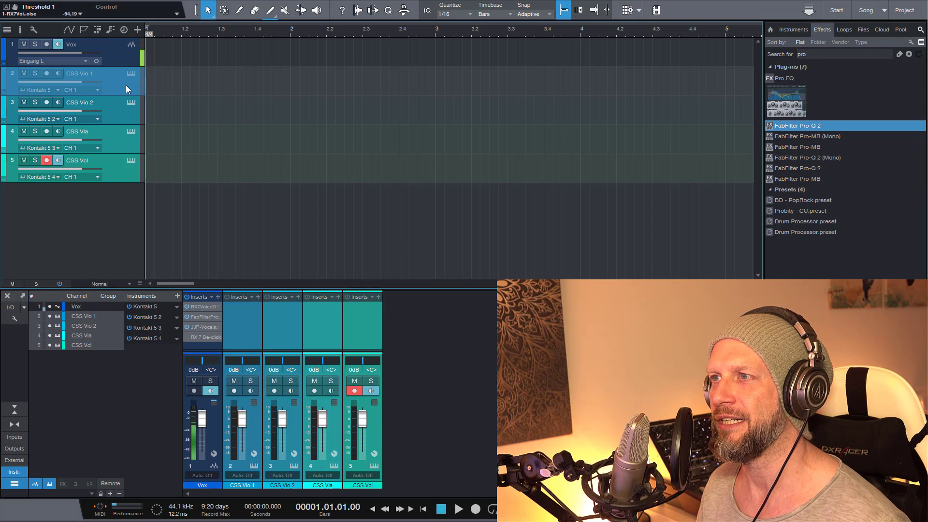
{"action": "left_click", "coordinate": [671, 206]}
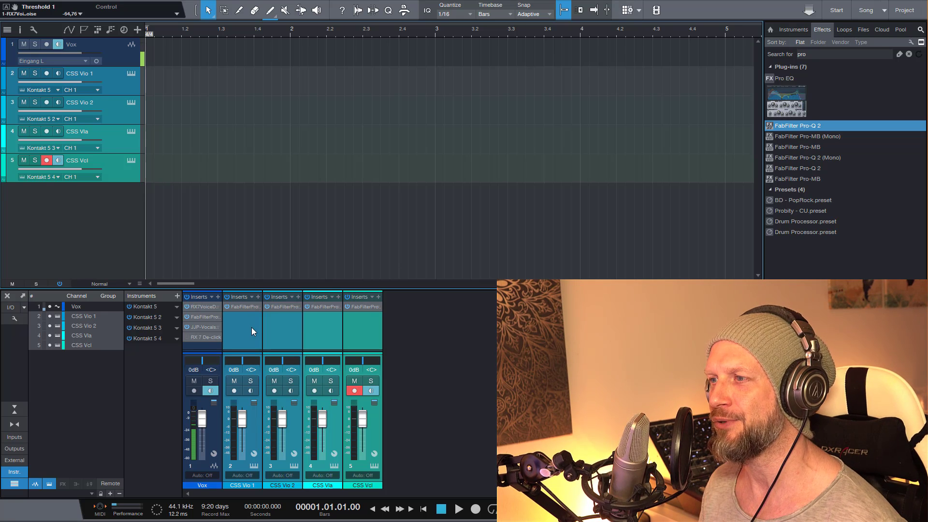
Select the tracks from CSS Vio 1 to CSS Vcl with their EQ inserts and disable them together.
{"action": "left_click", "coordinate": [117, 93]}
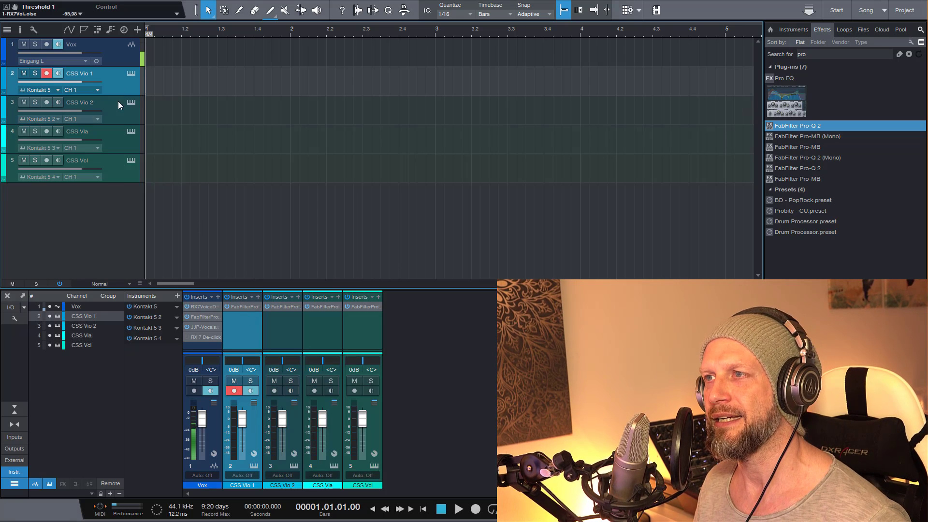
{"action": "left_click", "coordinate": [119, 176], "text": "shift"}
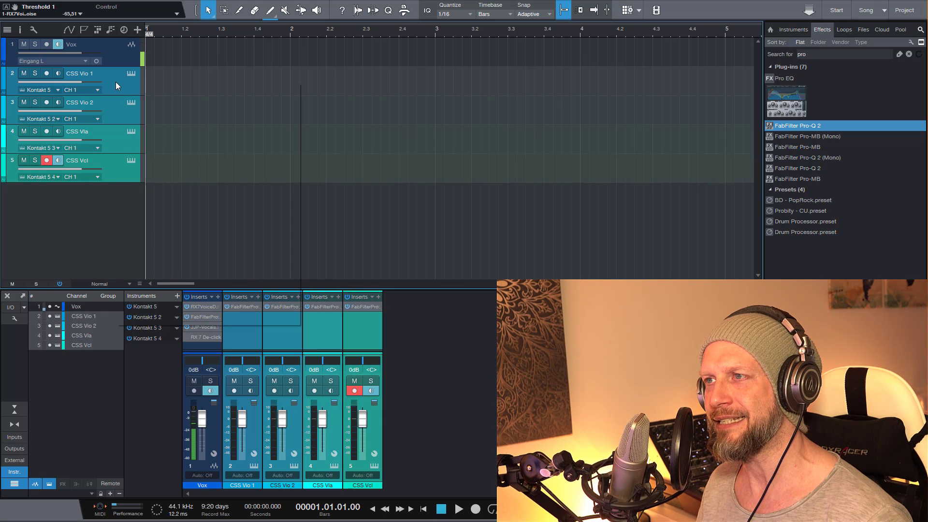
{"action": "right_click", "coordinate": [115, 84]}
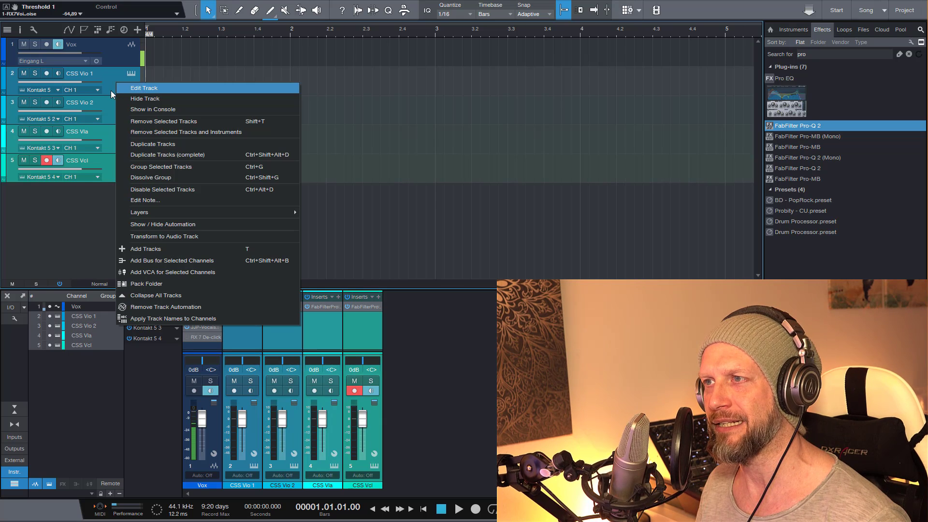
{"action": "left_click", "coordinate": [157, 189]}
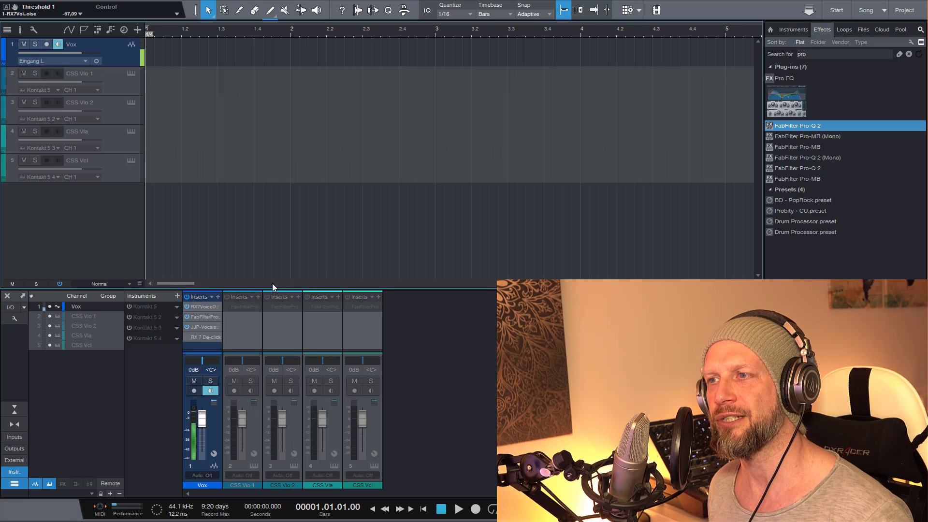
Enable only the CSS Vio 1 track again and select the disabled CSS Vio 2 track.
{"action": "left_click", "coordinate": [118, 91]}
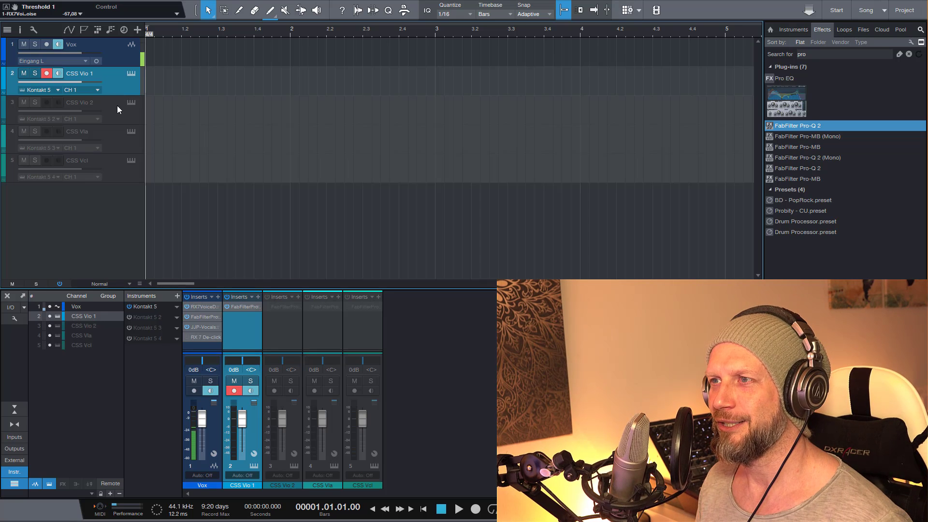
{"action": "left_click", "coordinate": [112, 117]}
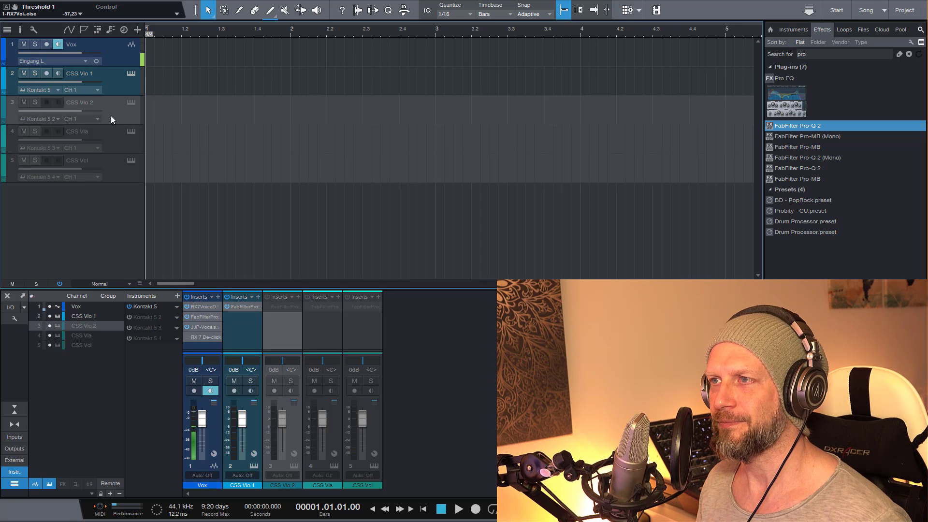